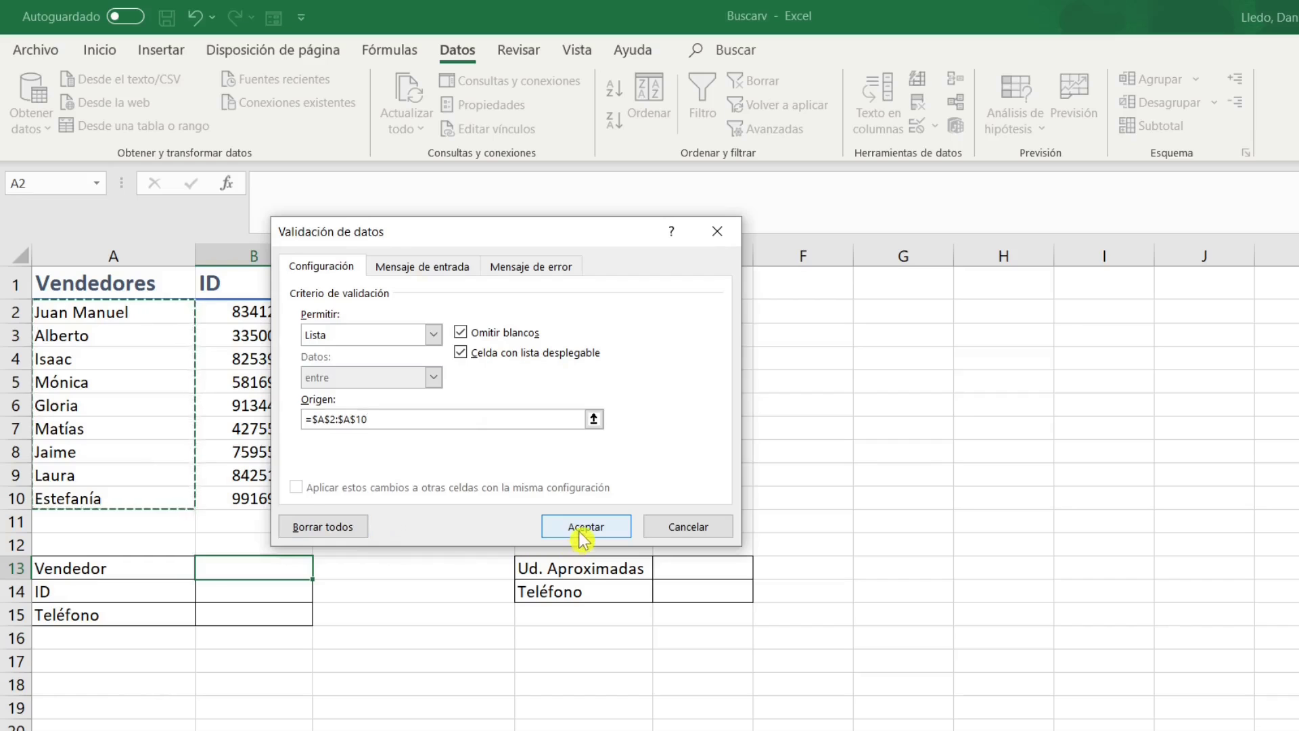
Pick Gloria from the vendor dropdown list in cell B13.
left_click(323, 569)
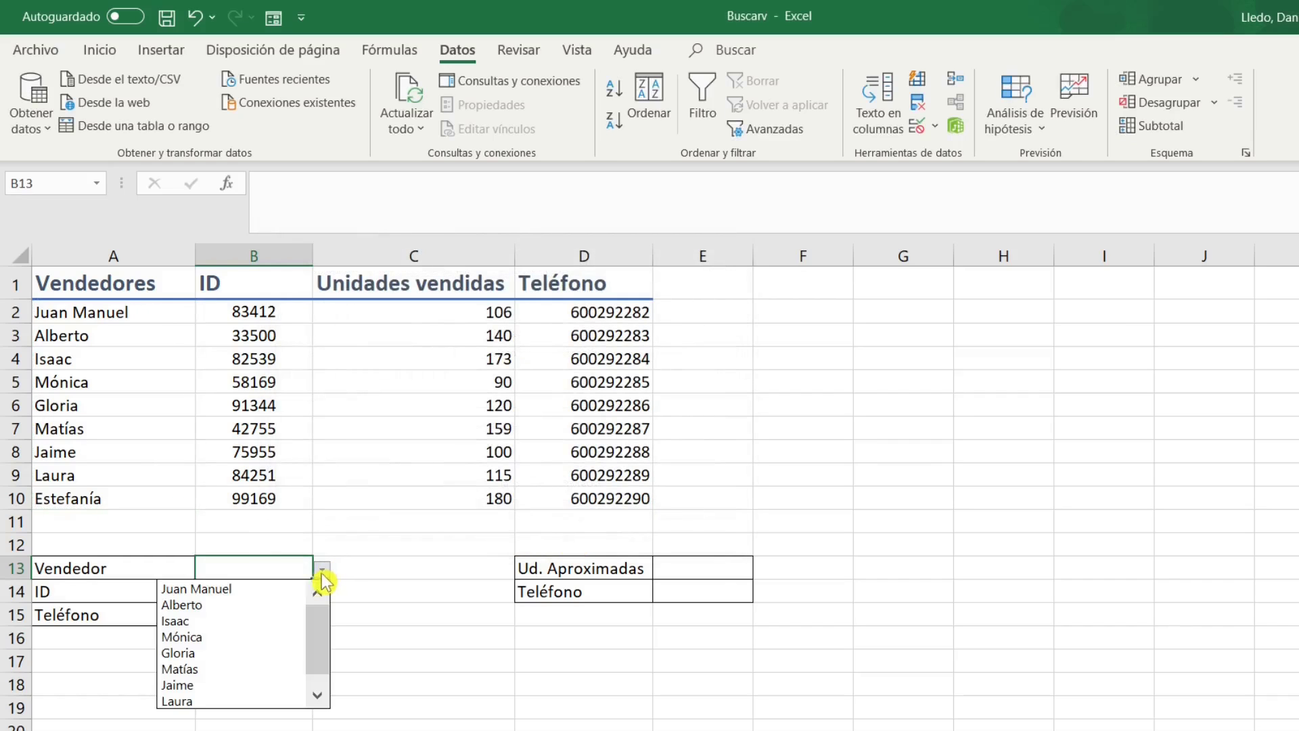
left_click(198, 654)
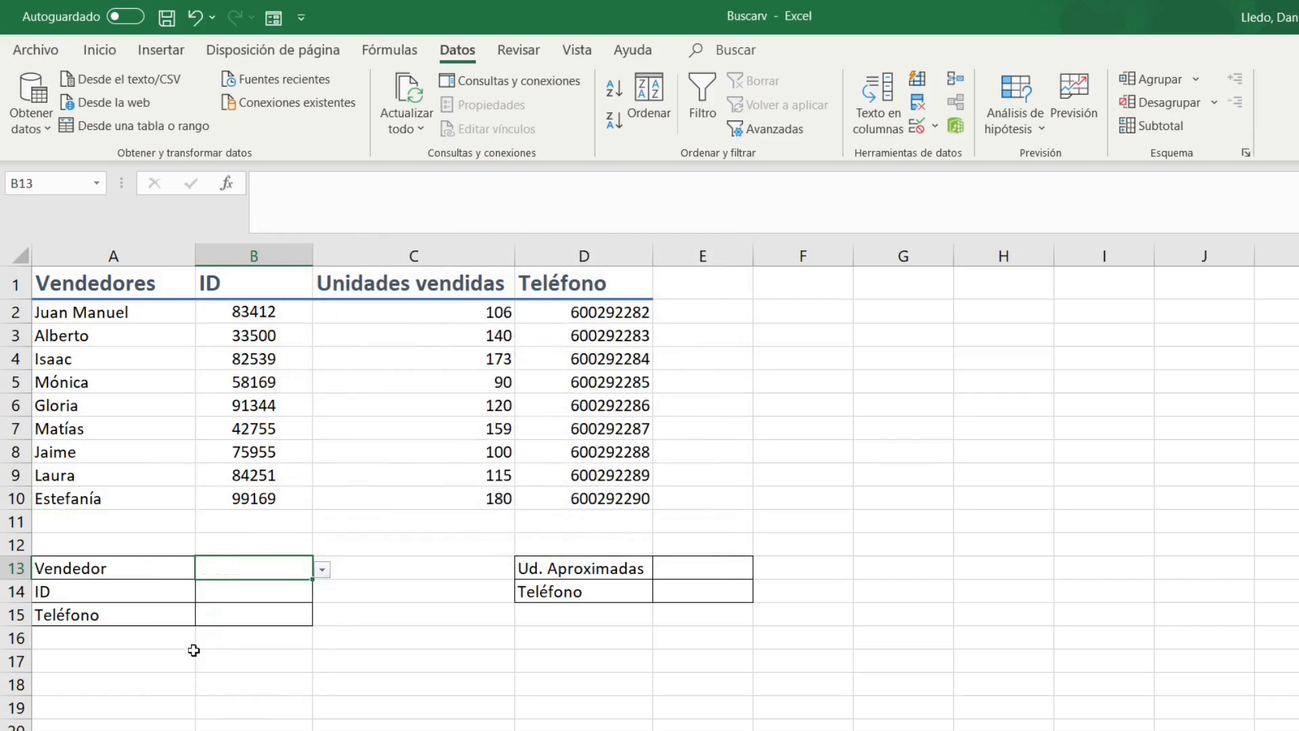
left_click(233, 599)
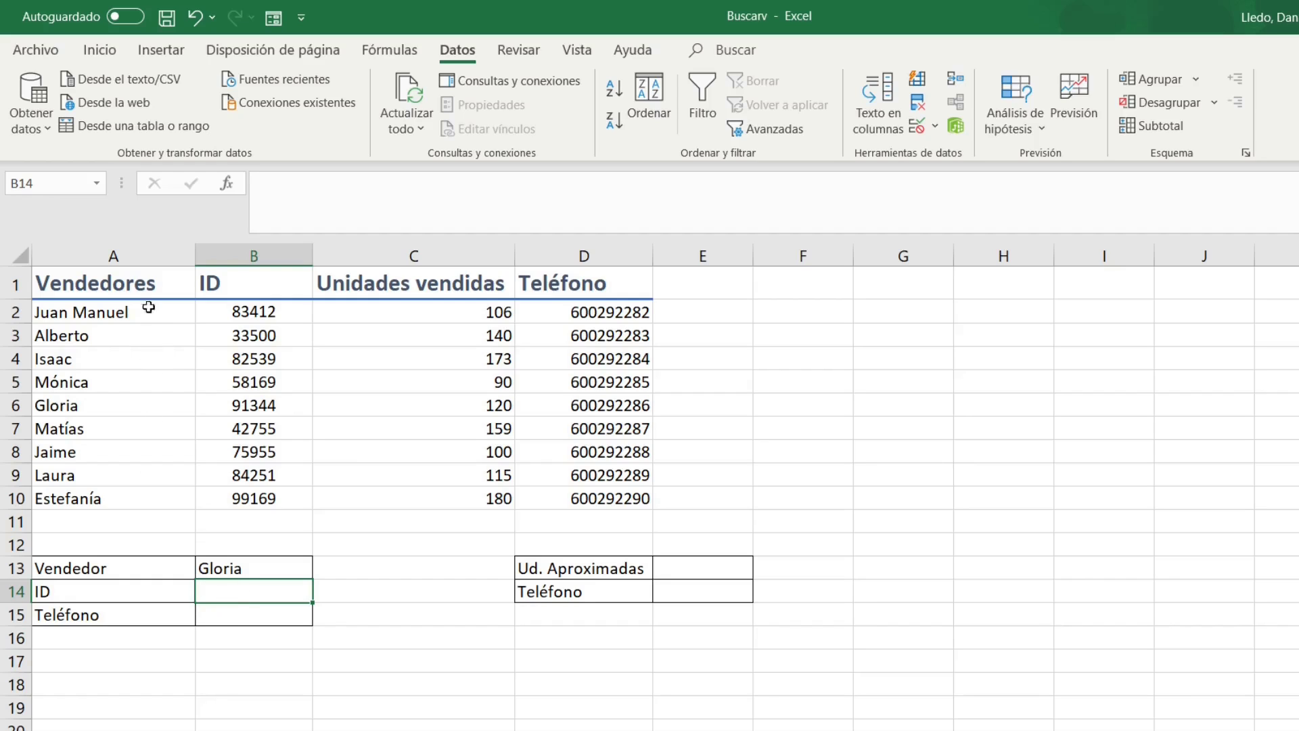
Point out Gloria's row in the table: ID 91344, 120 units sold and her phone.
left_click_drag(115, 283, 107, 381)
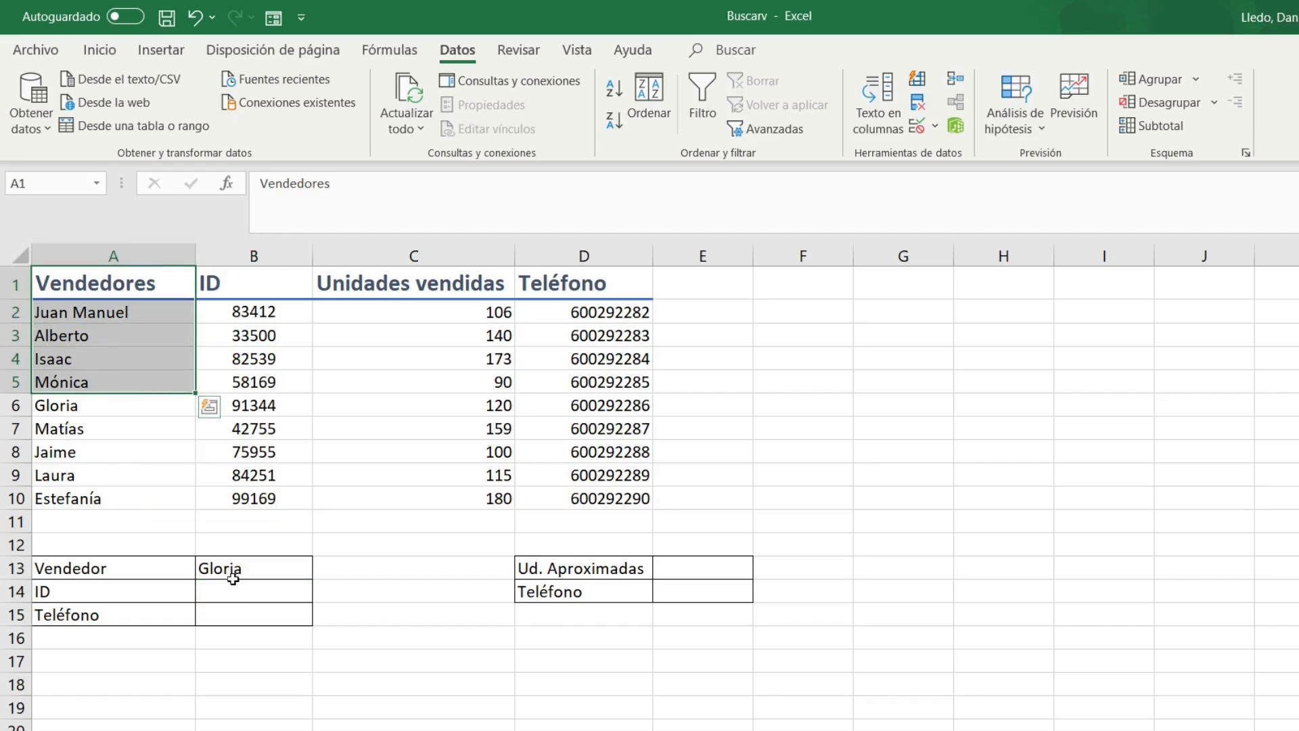
left_click(89, 407)
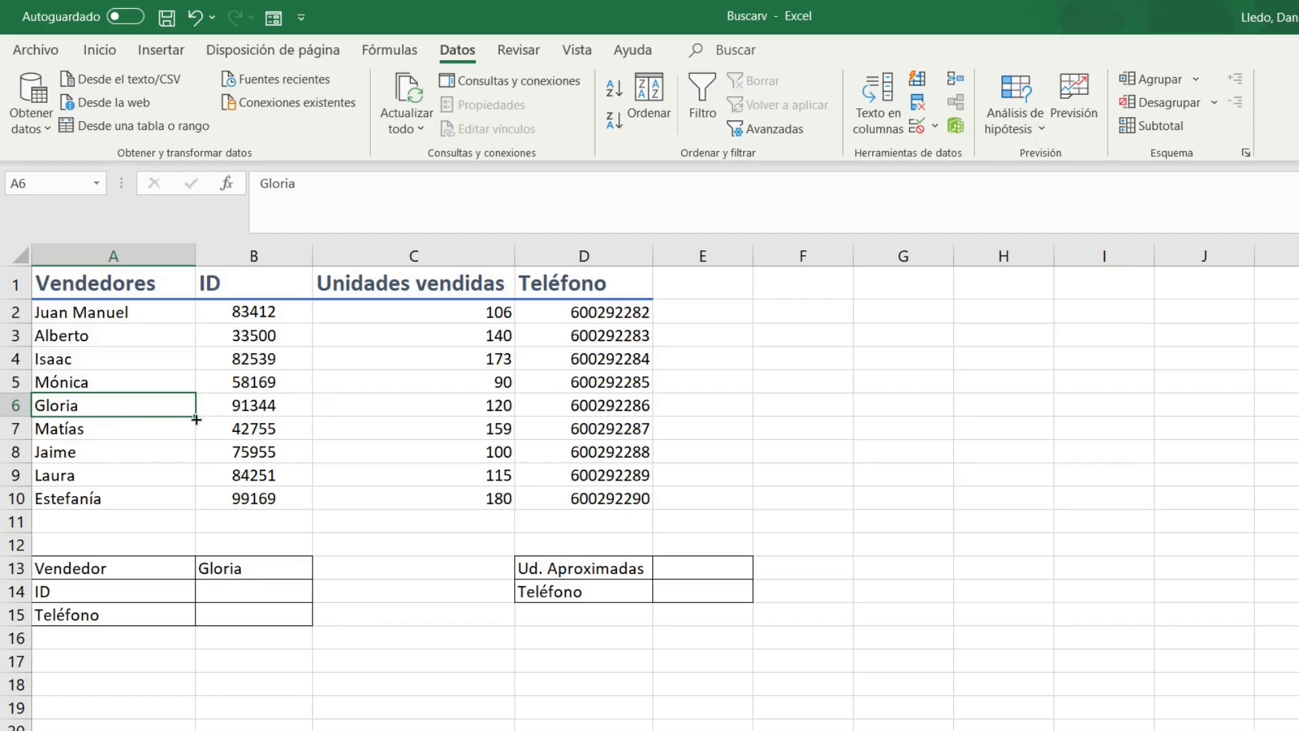
left_click(240, 410)
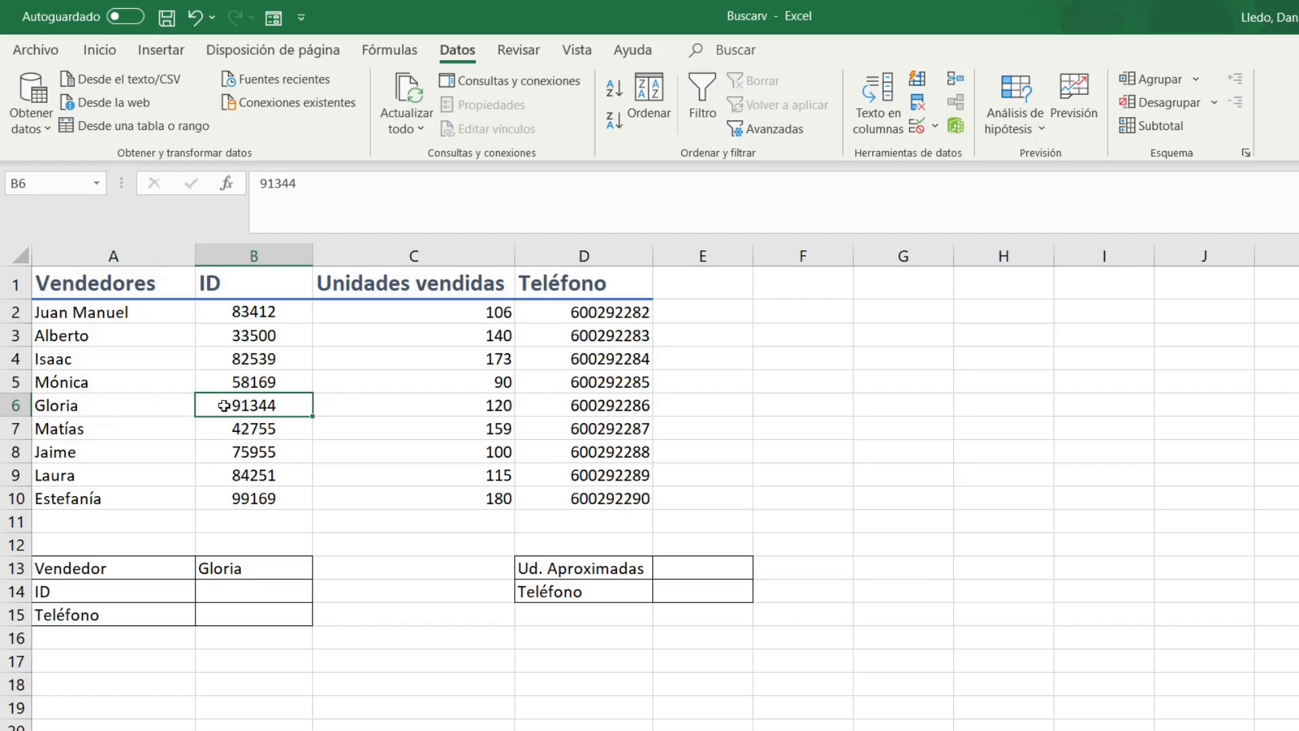
left_click(424, 403)
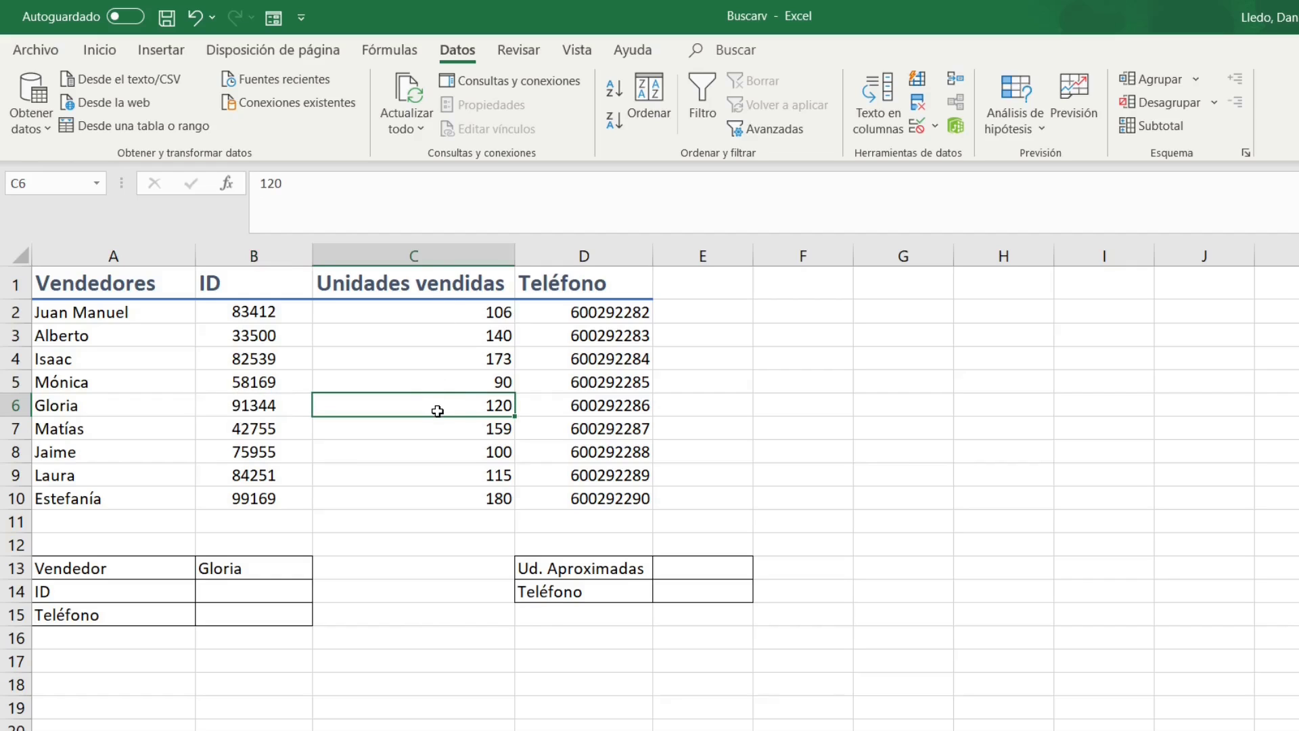
left_click(609, 406)
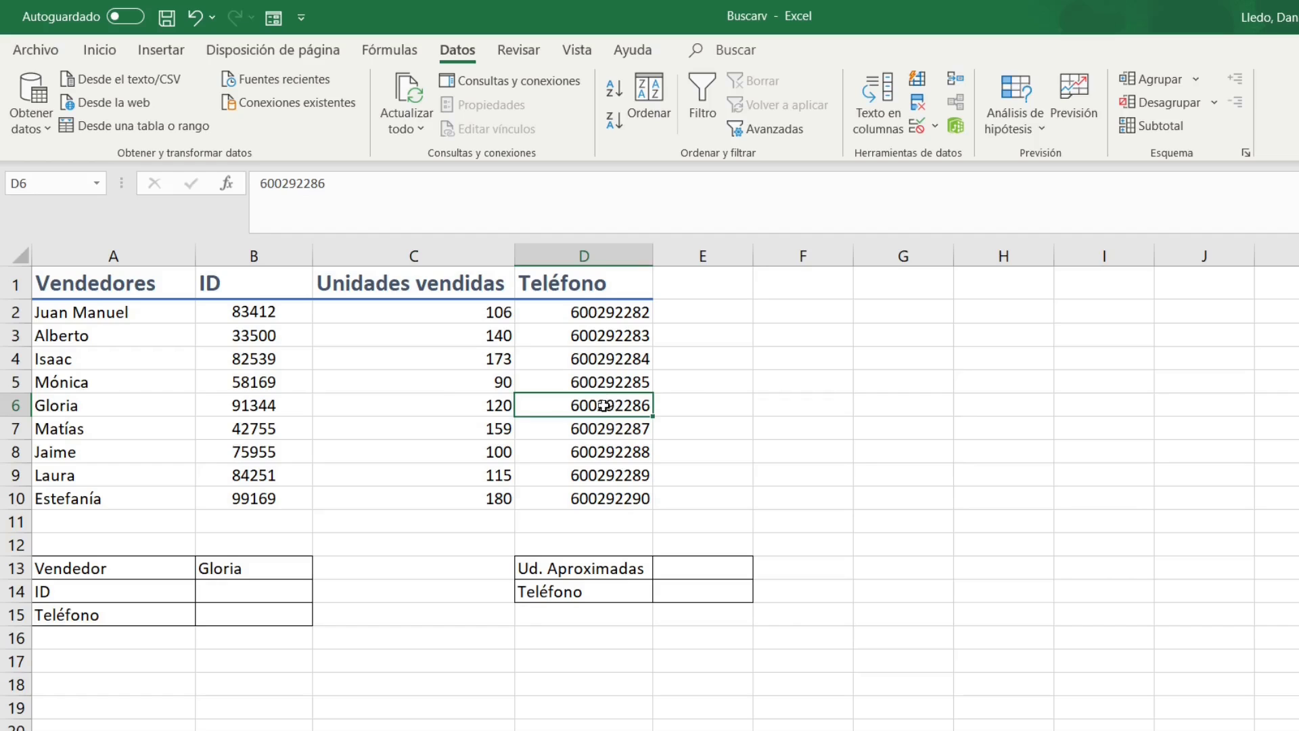
left_click(258, 590)
left_click(342, 210)
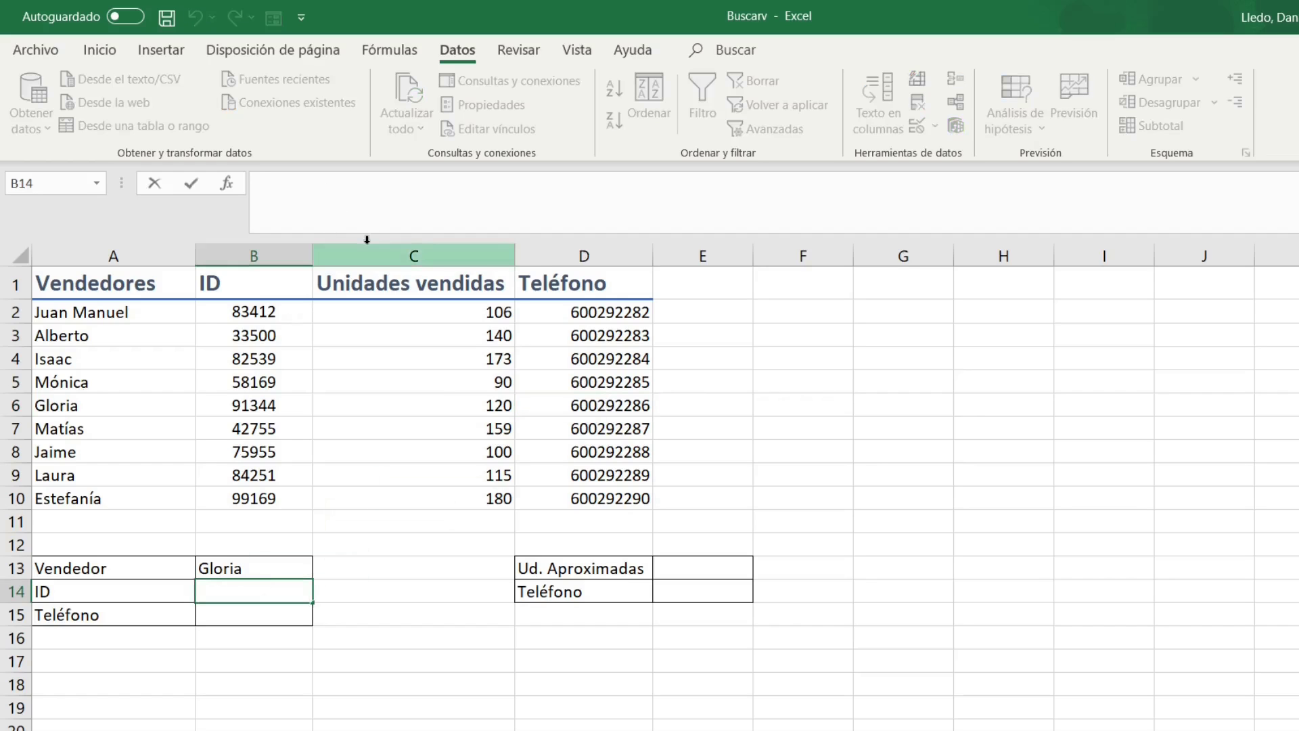
In B14, begin =BUSCARV with lookup value B13, table range A1:D10 and column 2.
type("=buscarv")
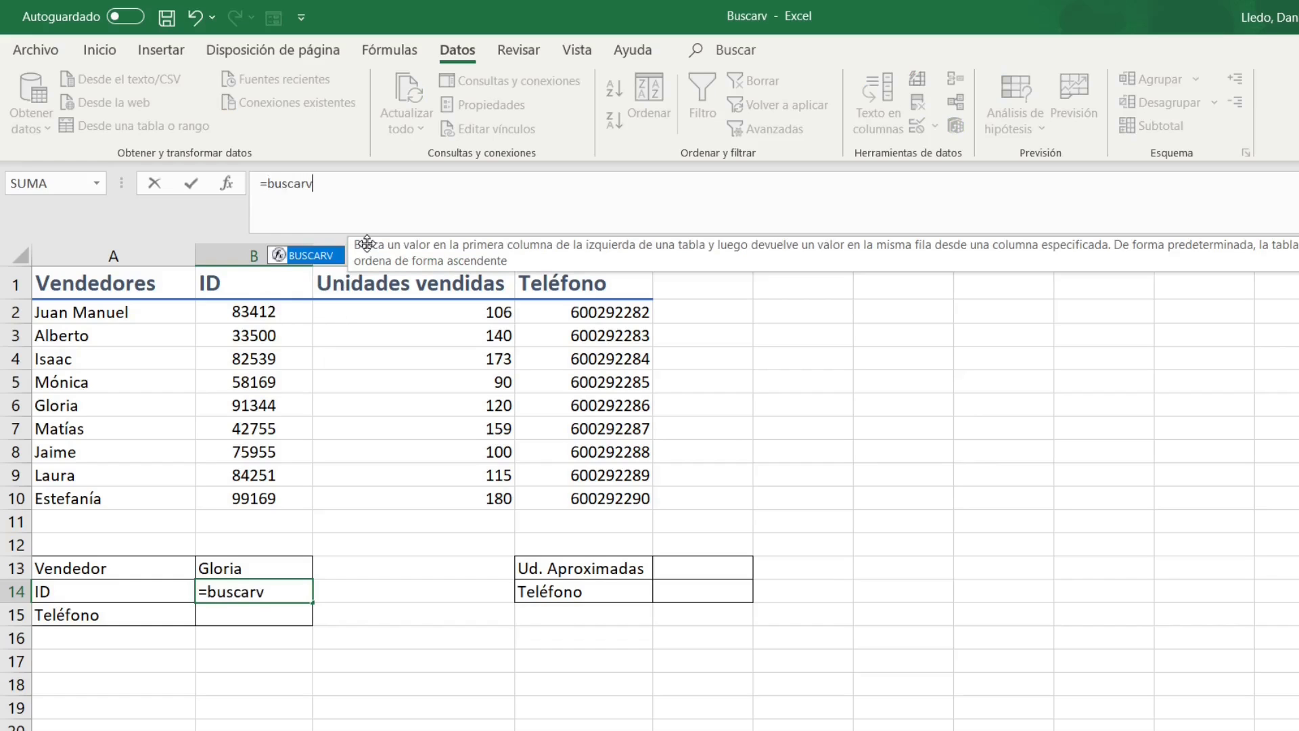
type("(")
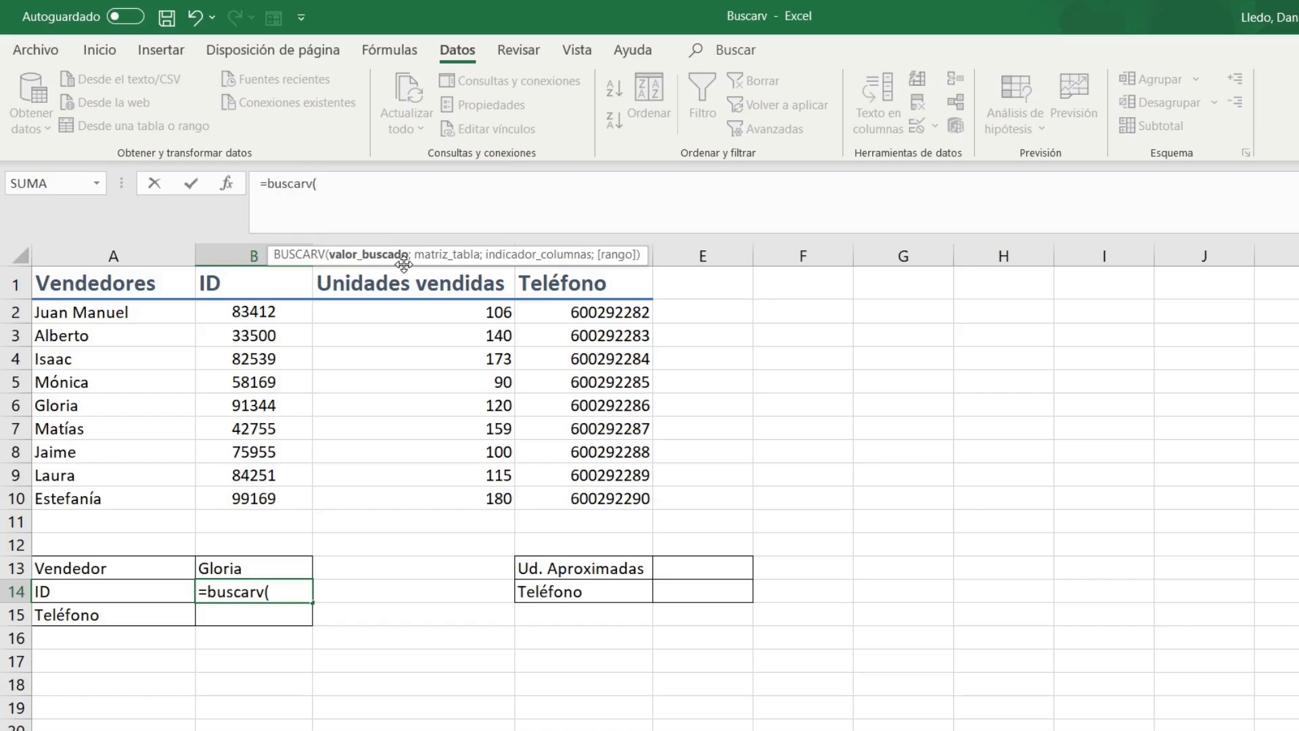
left_click(236, 570)
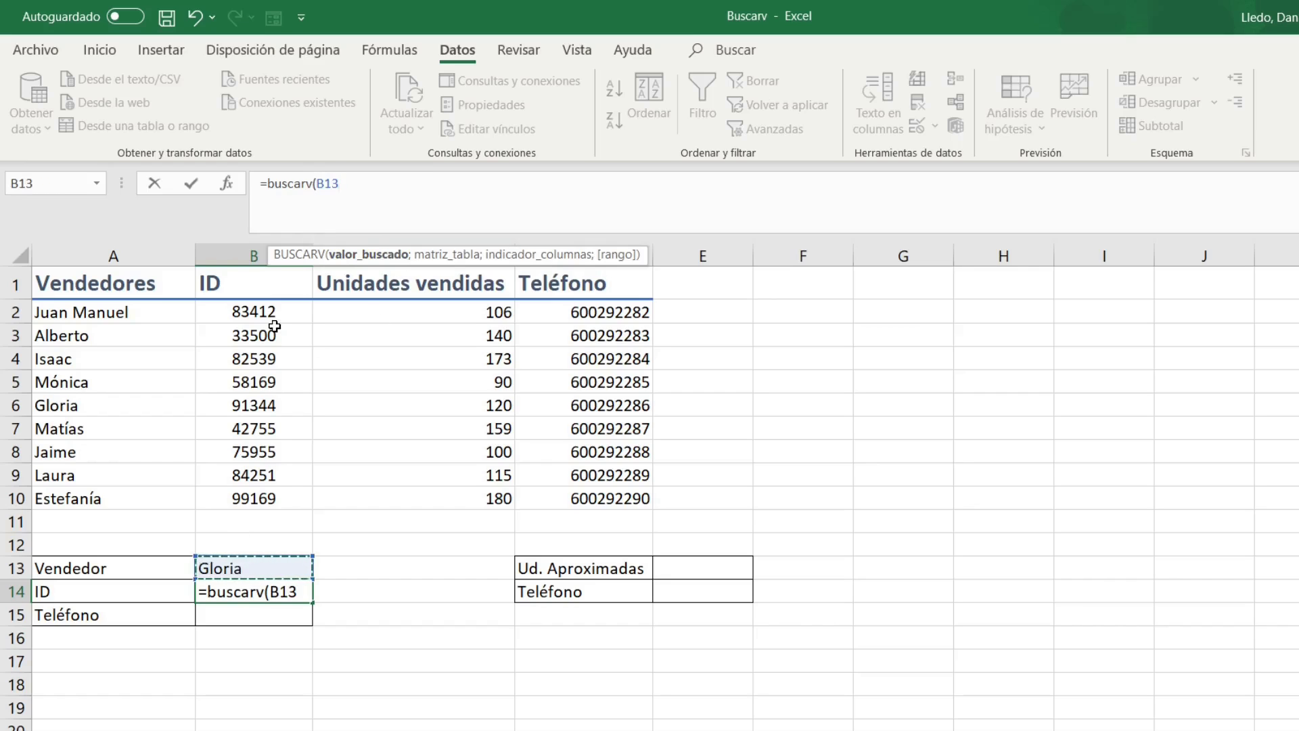
type(";")
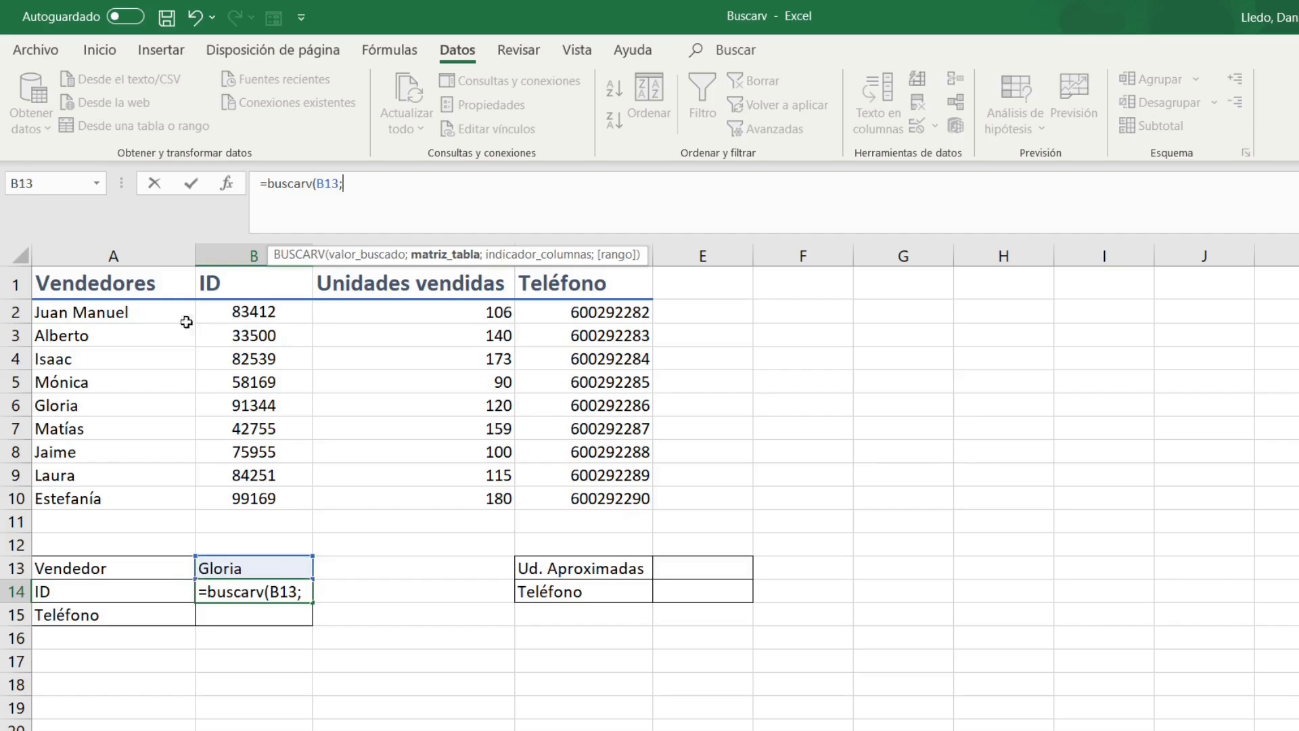
left_click_drag(145, 292, 556, 500)
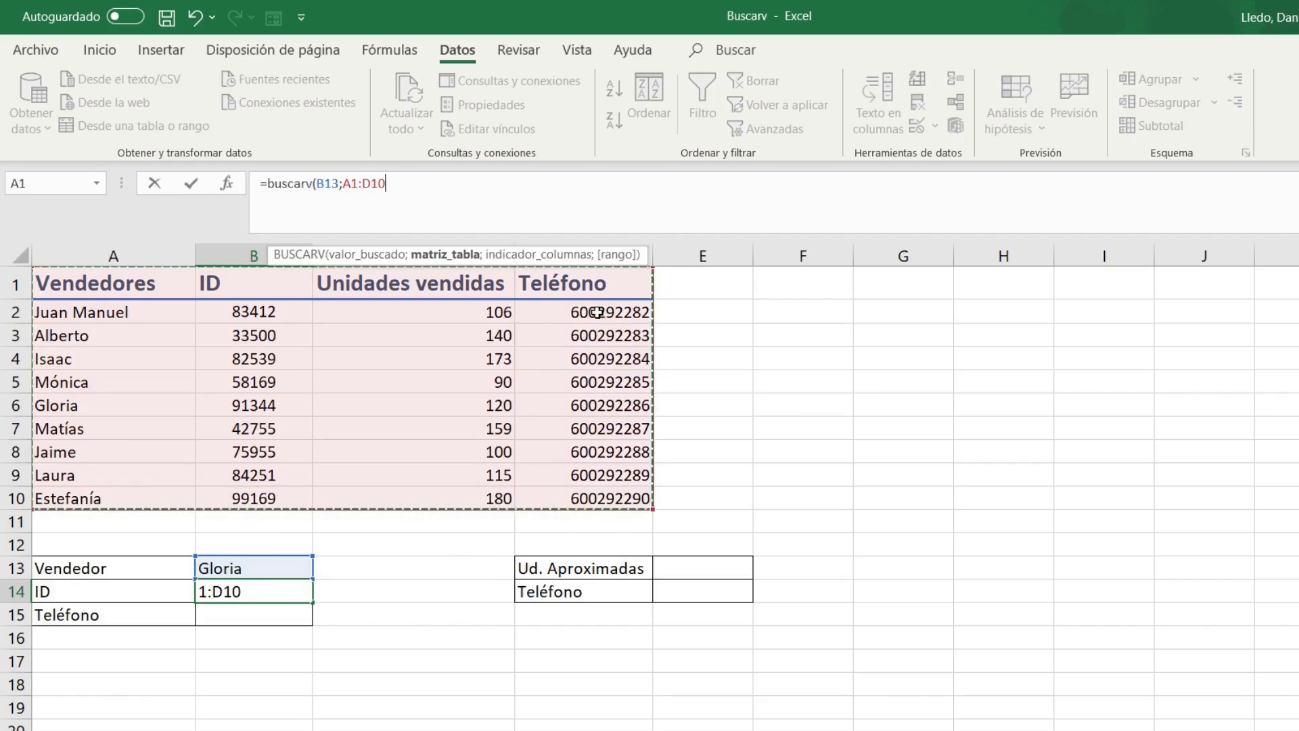
type(";2")
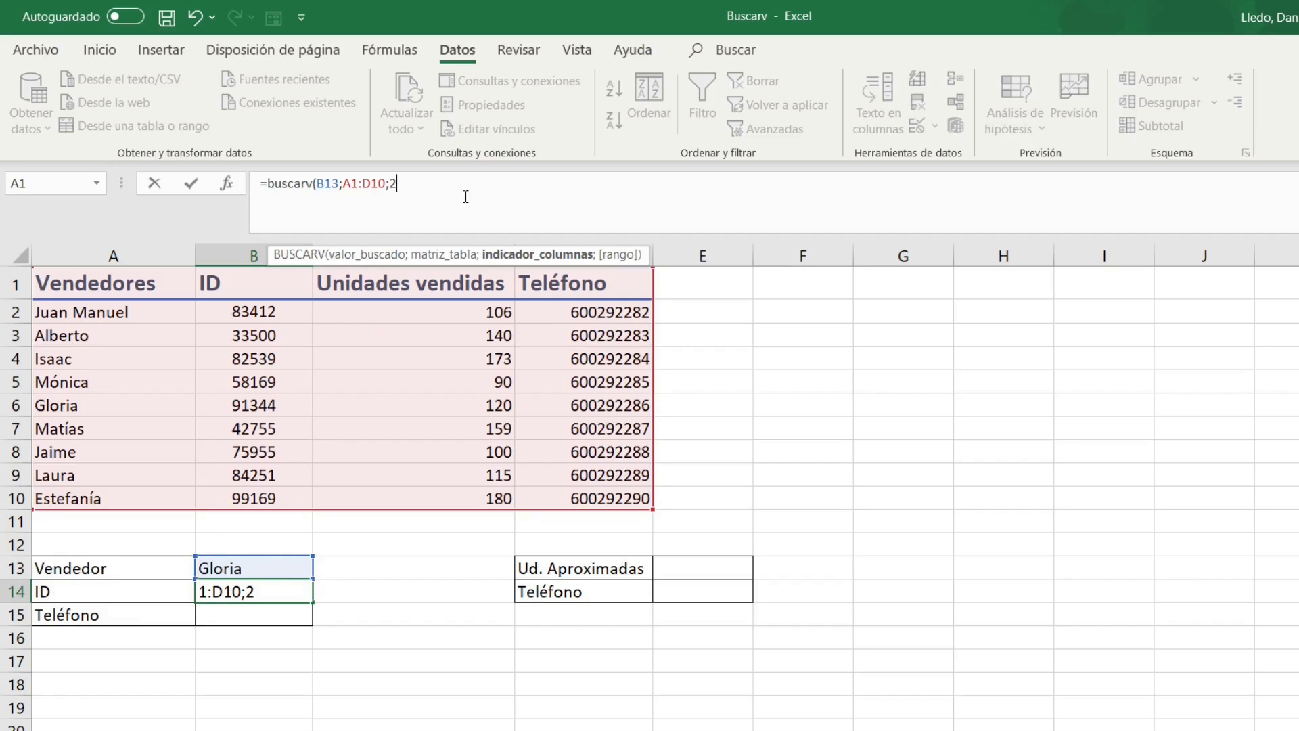
Finish the B14 lookup with FALSO for exact match, returning 91344, and compare it with the table.
type(";")
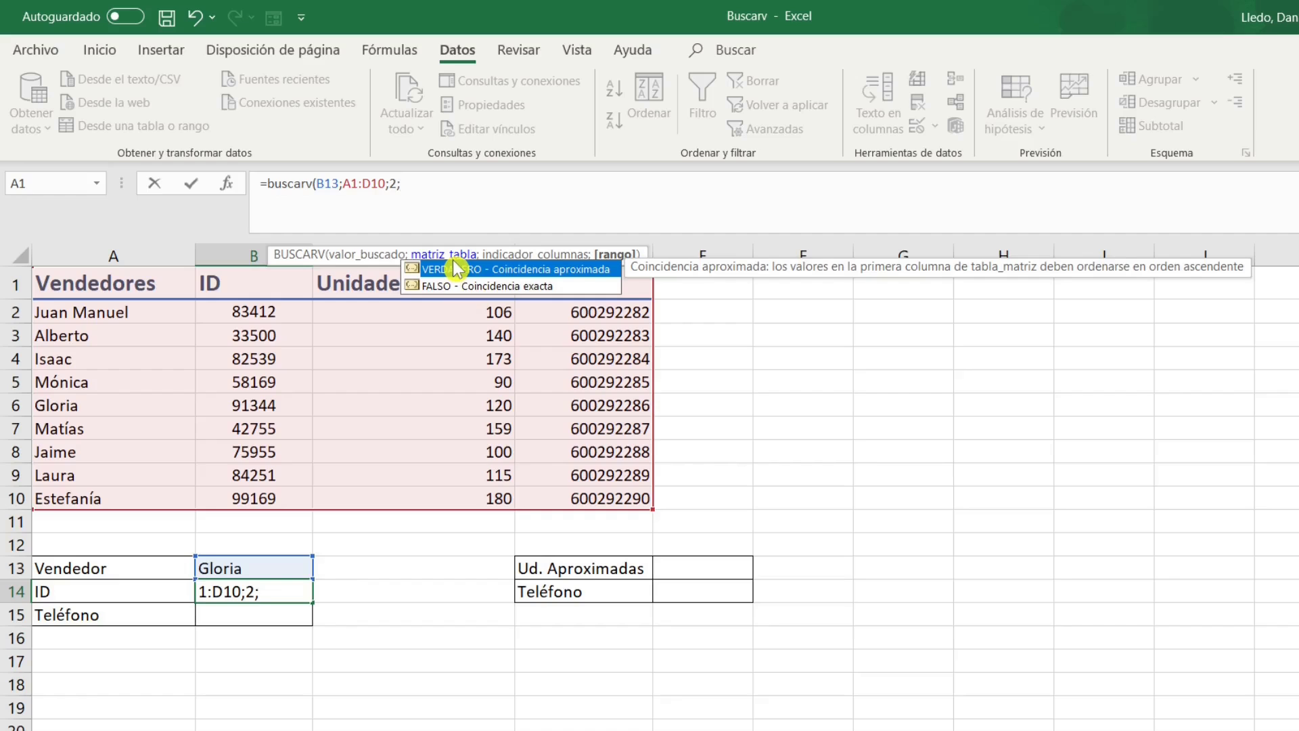
type("falso)")
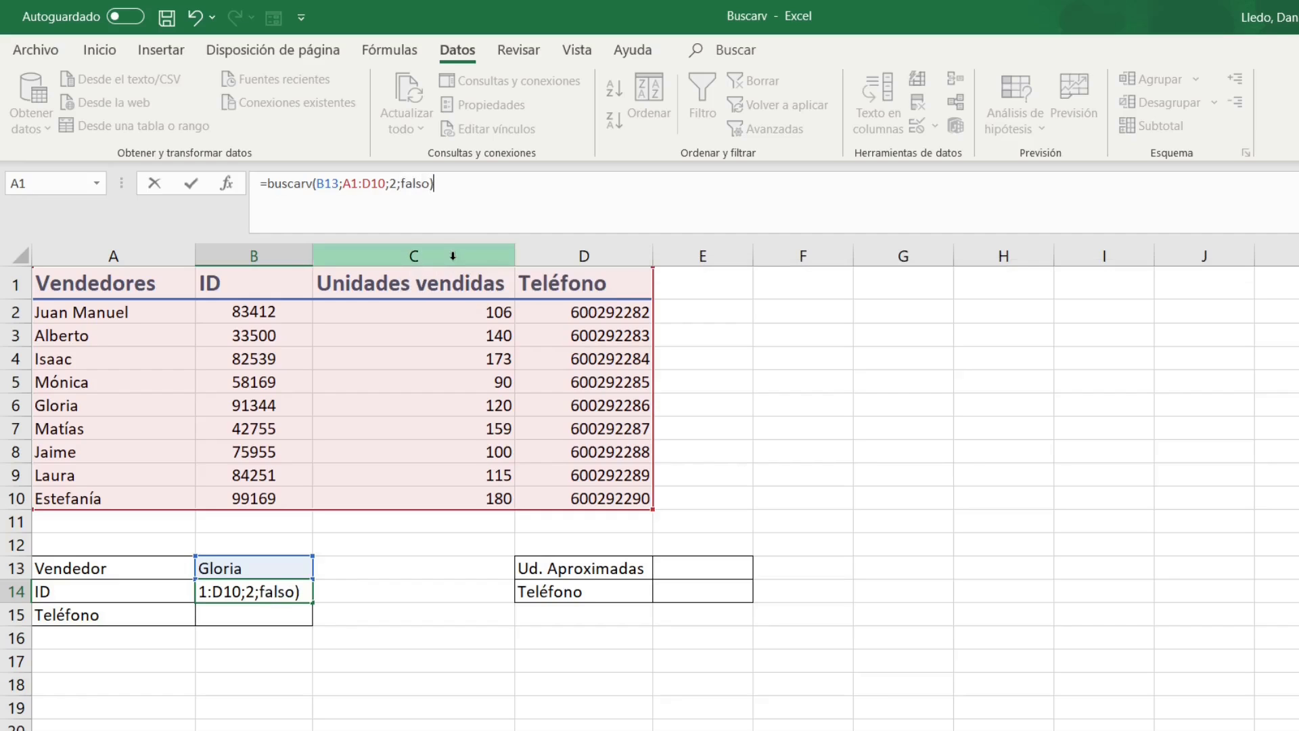
key("Return")
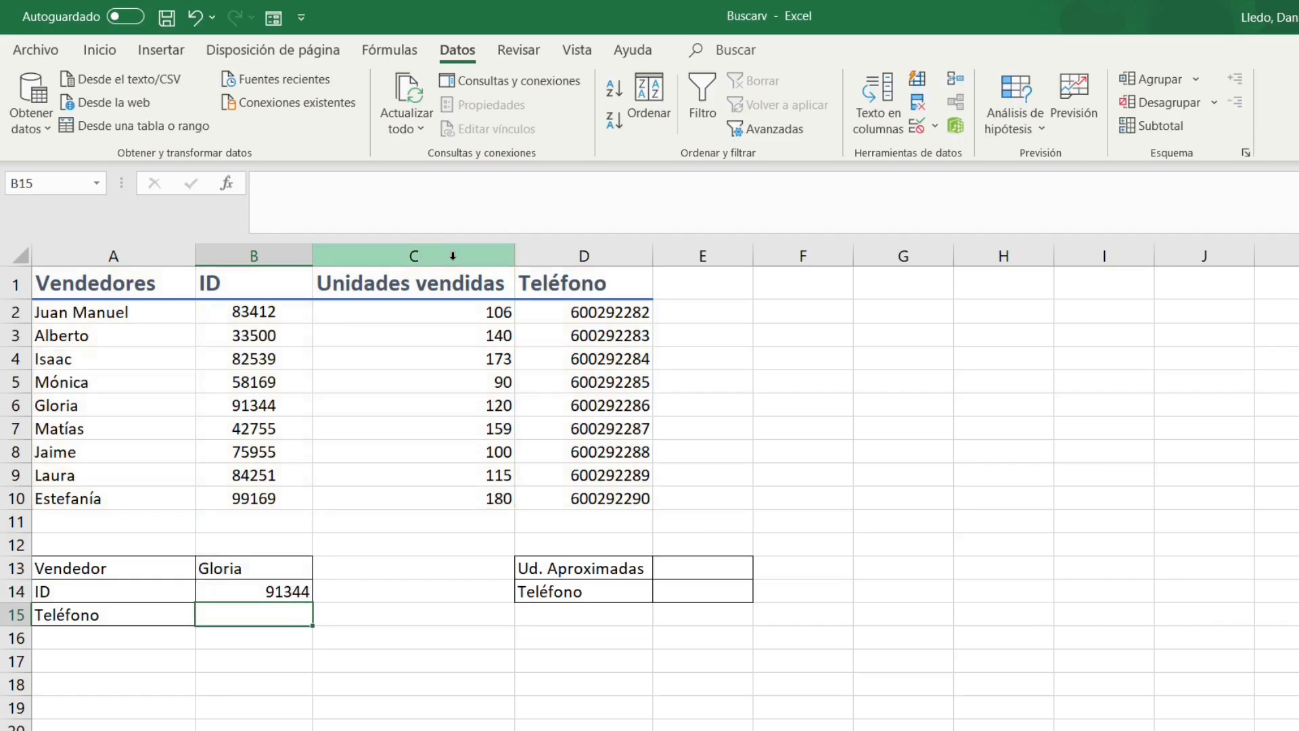
left_click(229, 404)
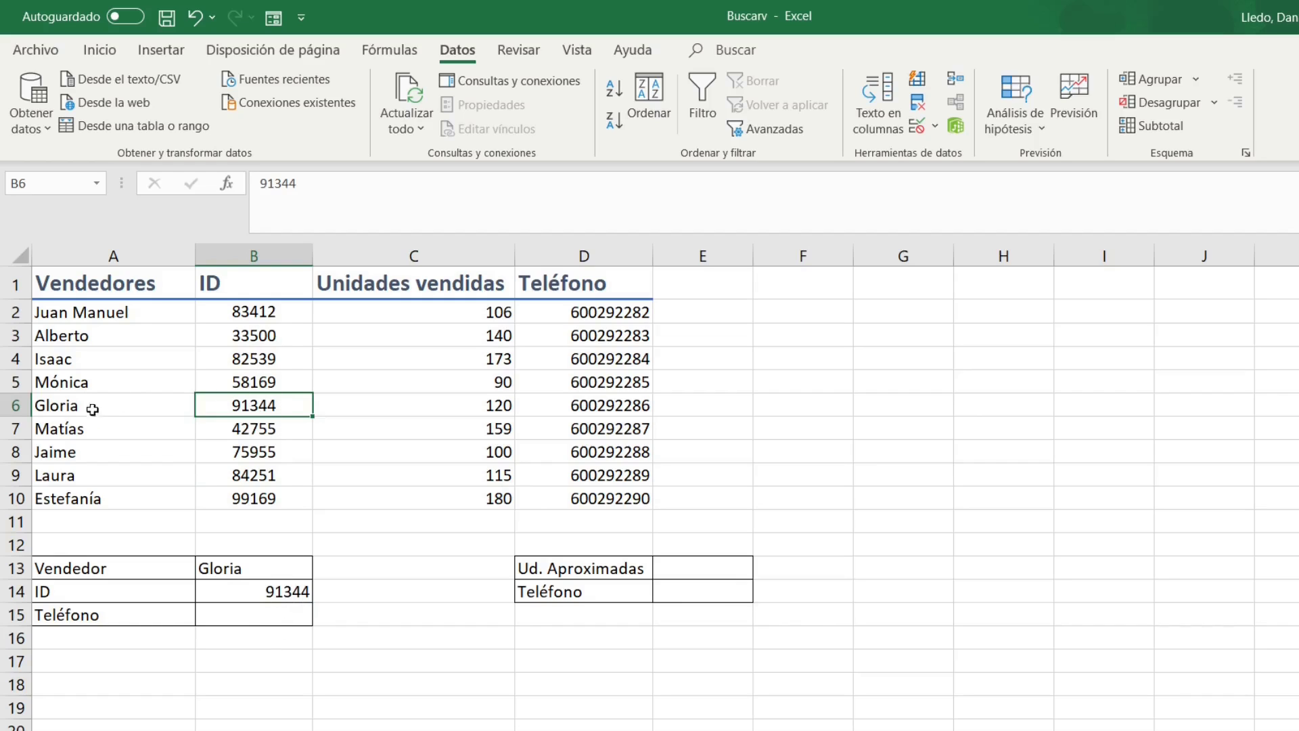
left_click(261, 620)
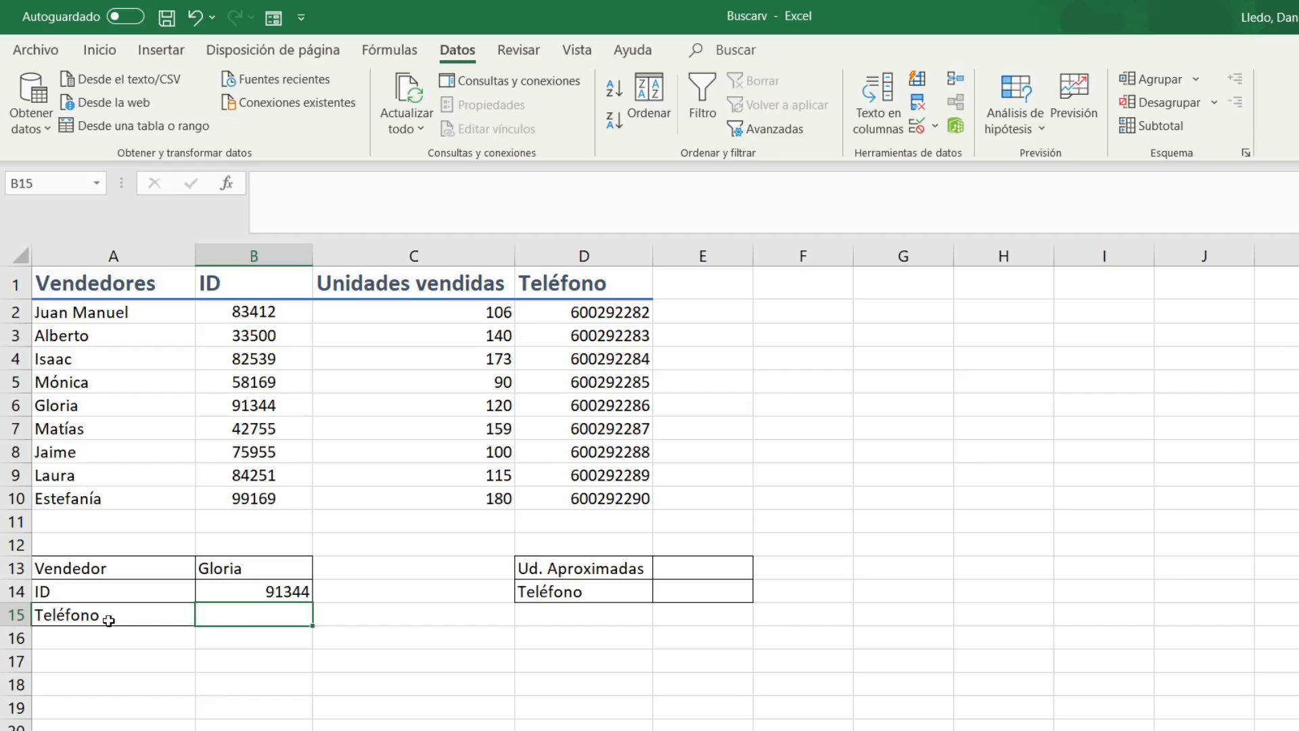
type("=busca")
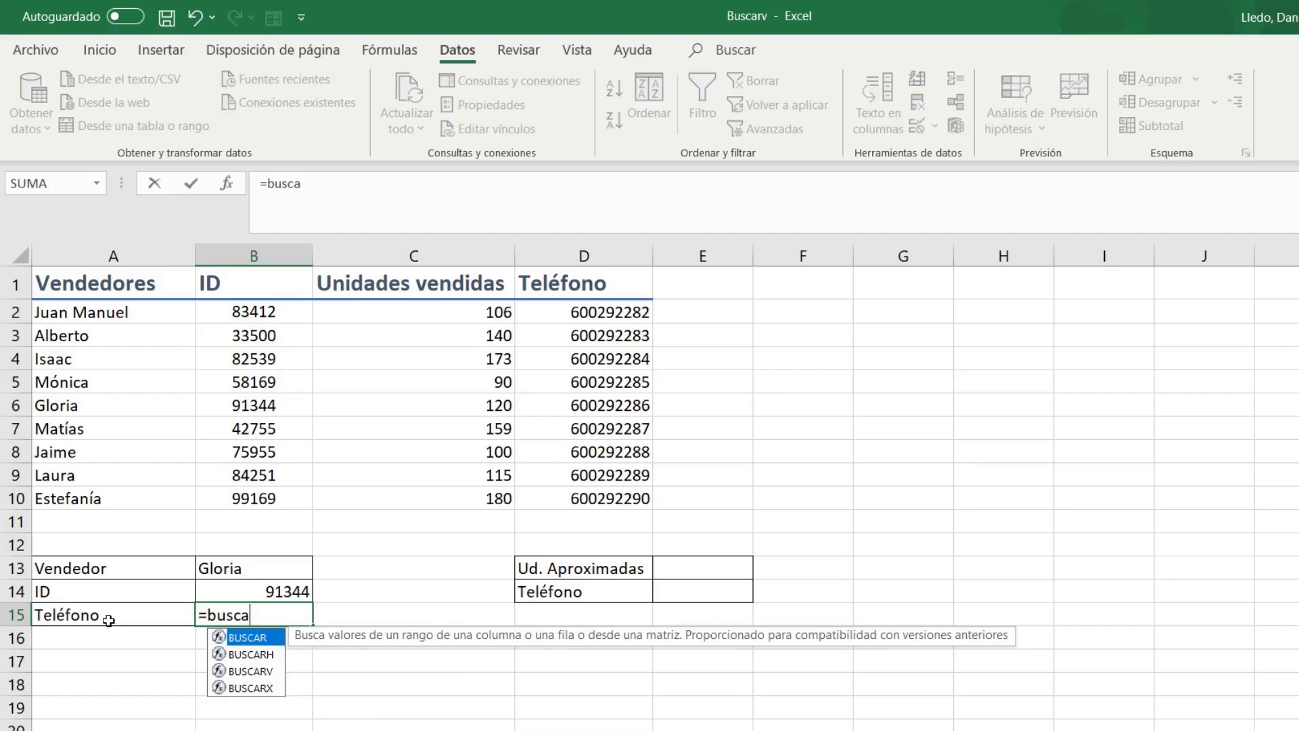
type("rv(")
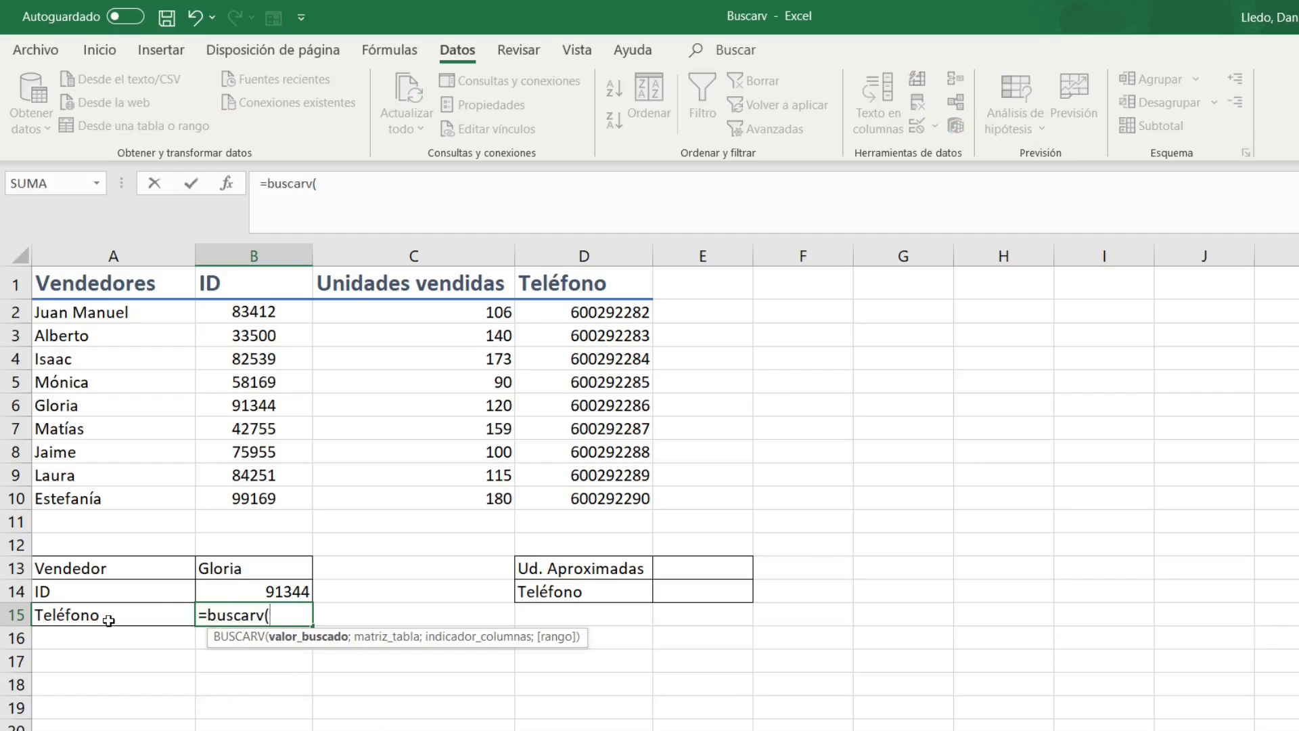
left_click(274, 567)
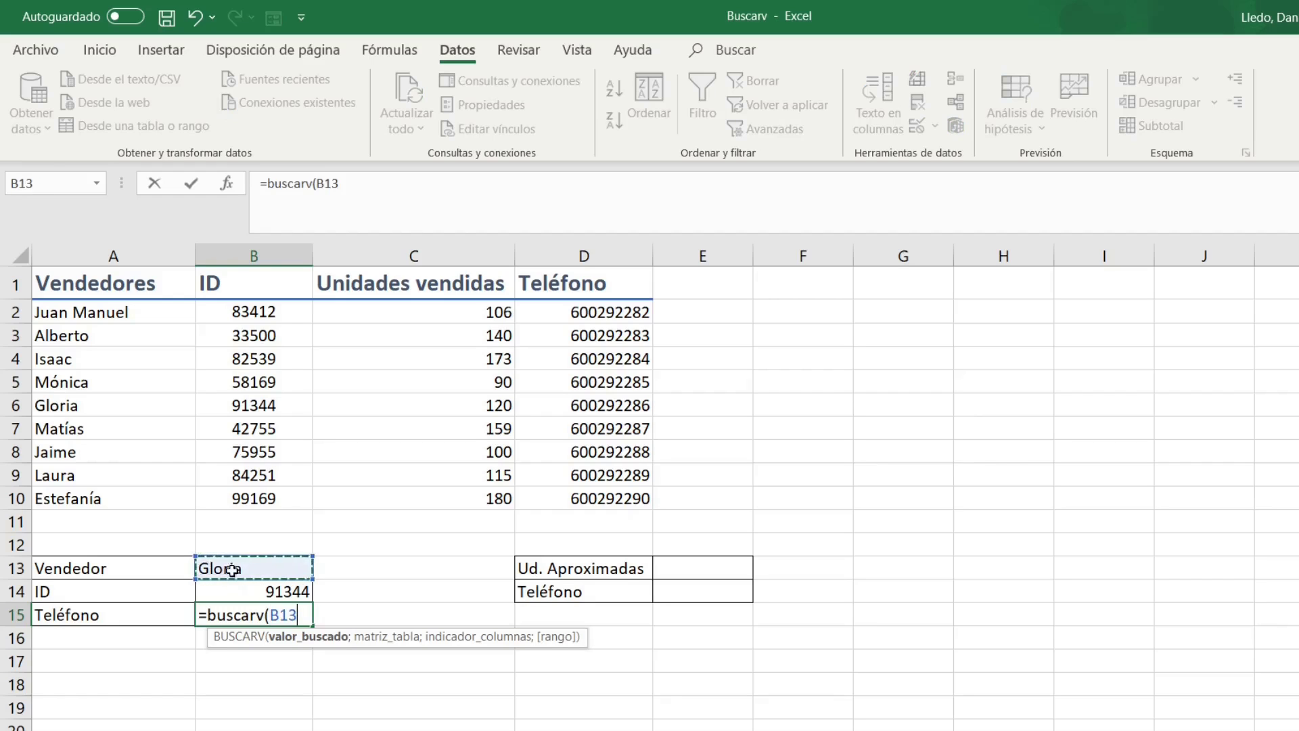
type(";")
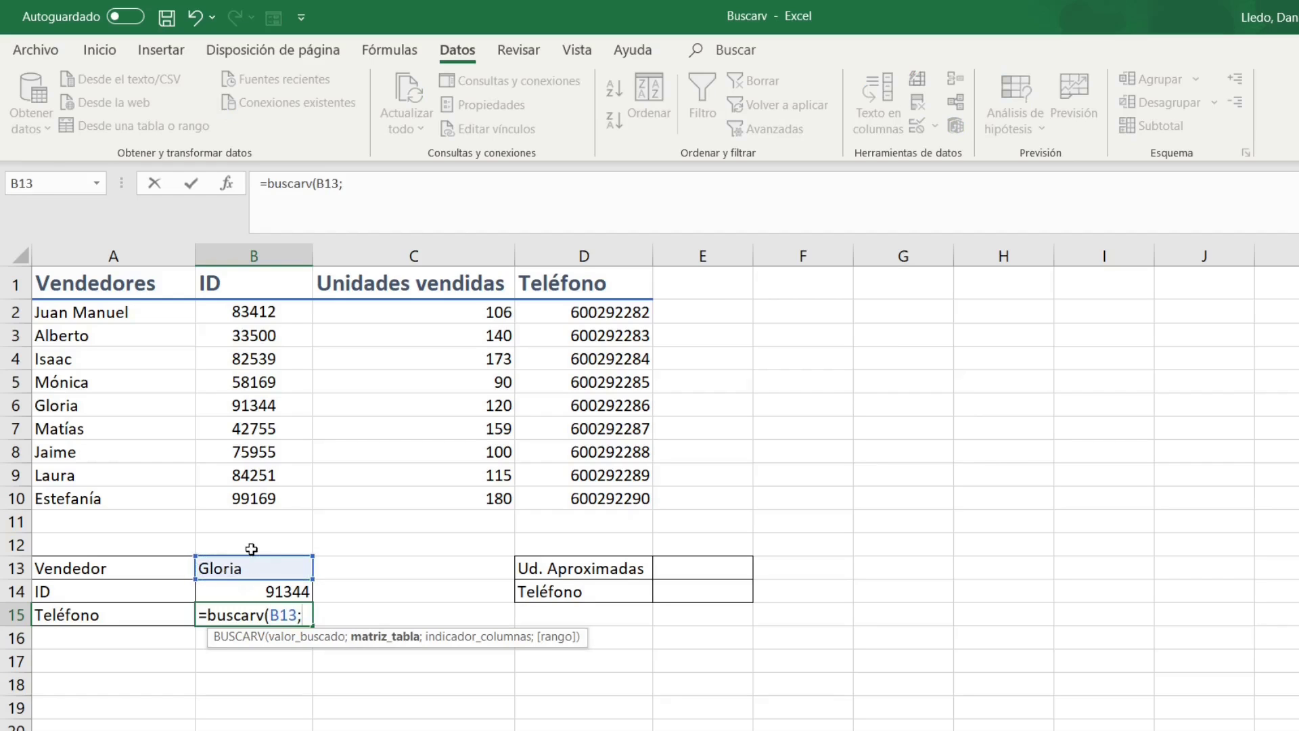
left_click_drag(159, 289, 649, 499)
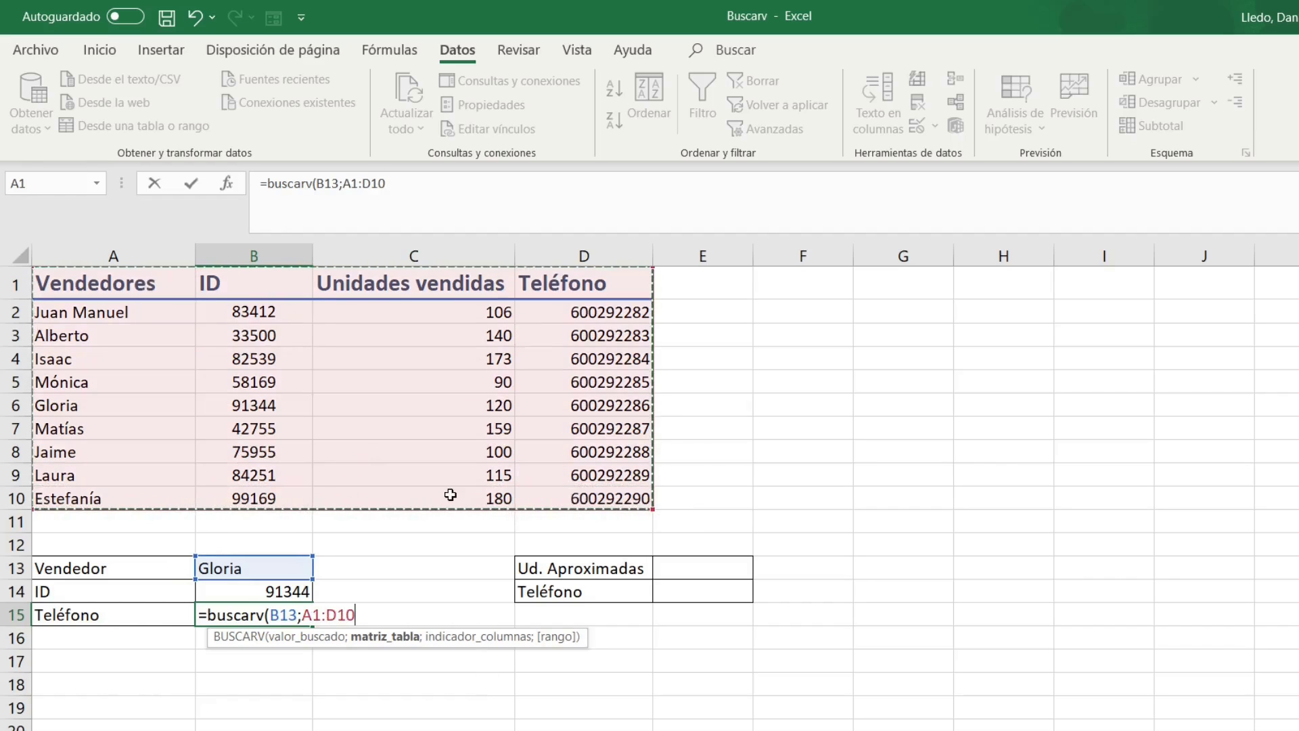
type(";")
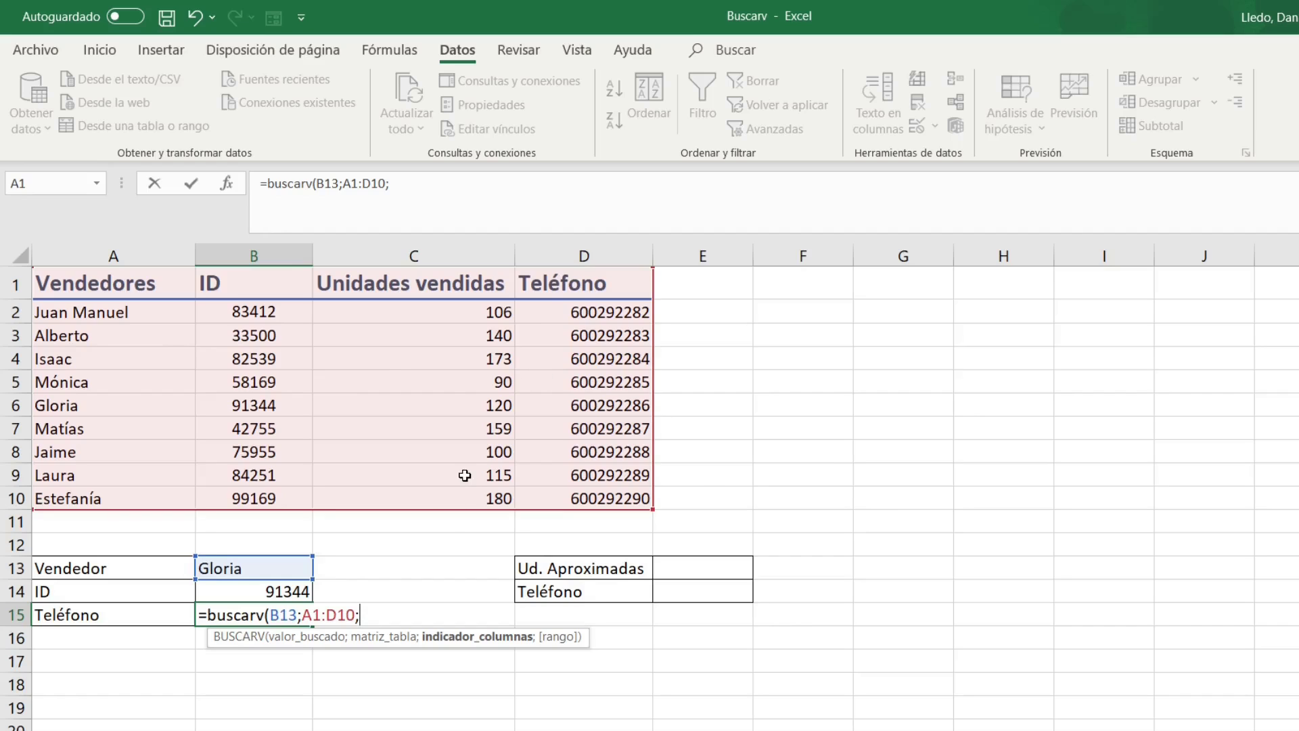
type("4;")
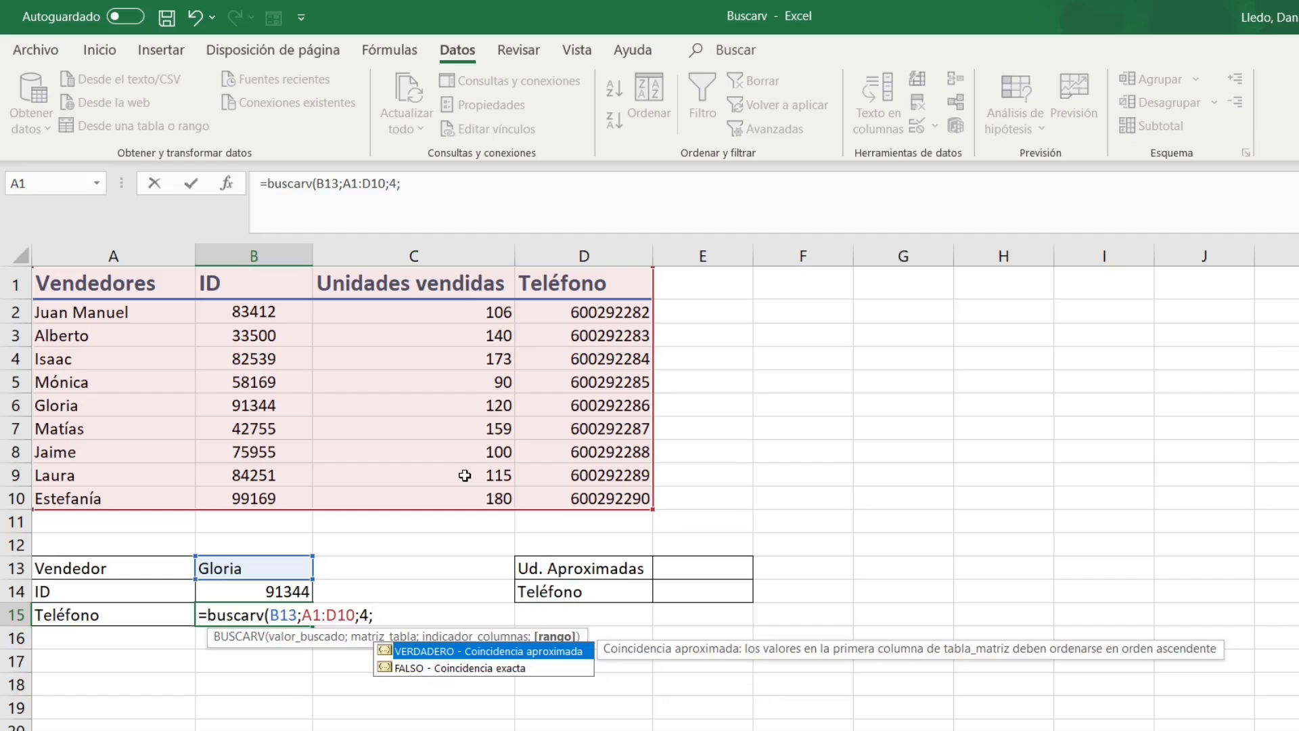
type("falso)")
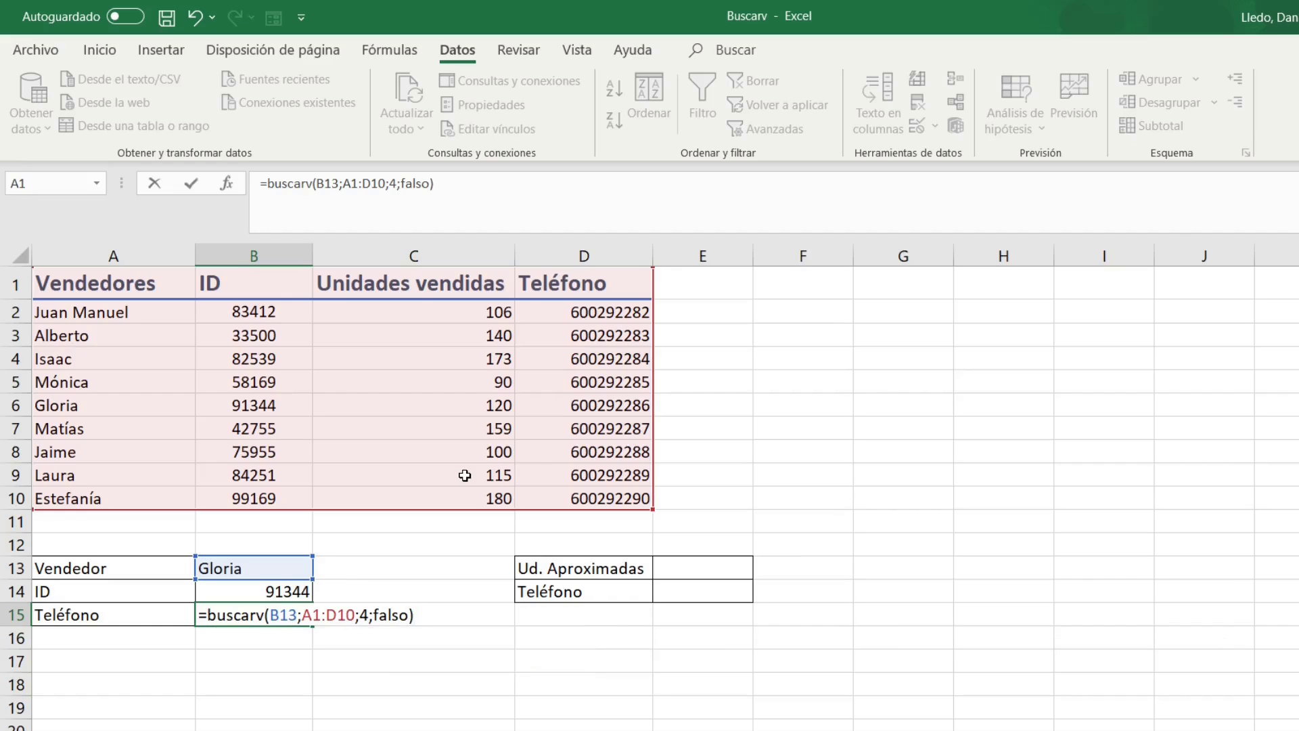
key("Return")
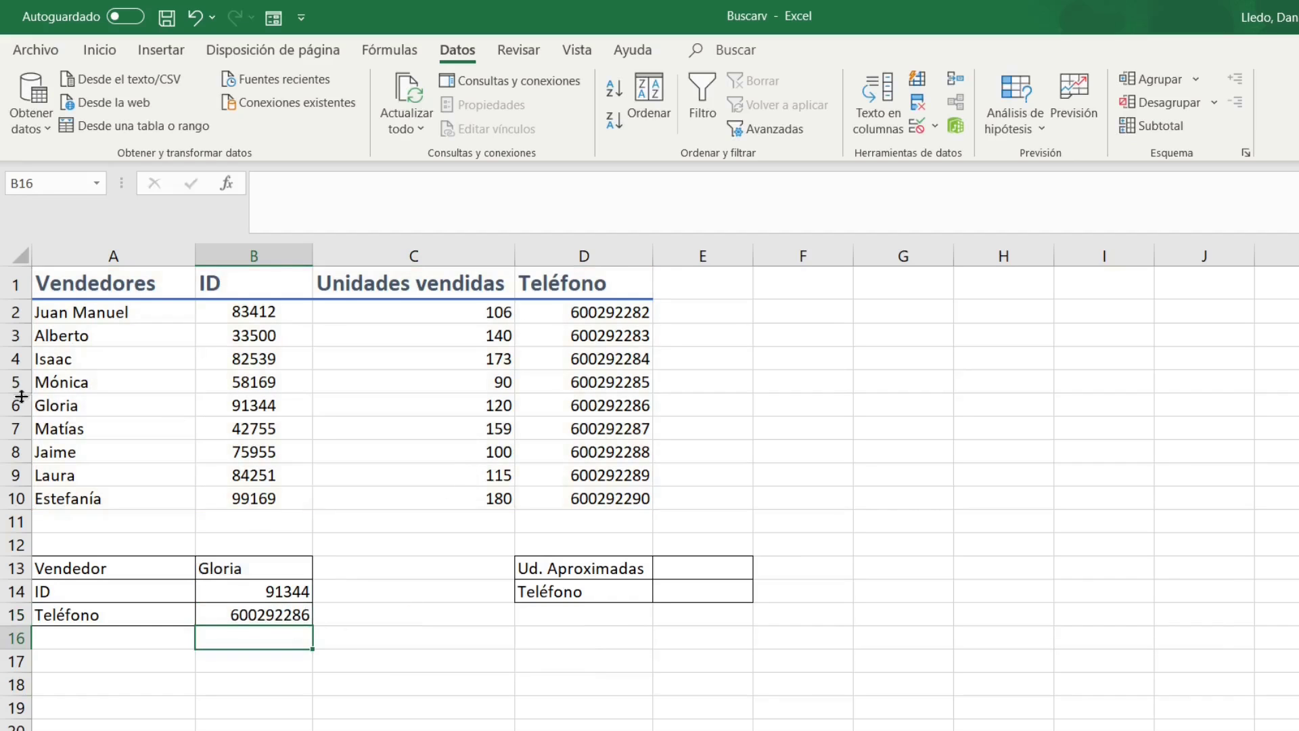
Switch the vendor in B13 to Matías from its dropdown list.
left_click(648, 407)
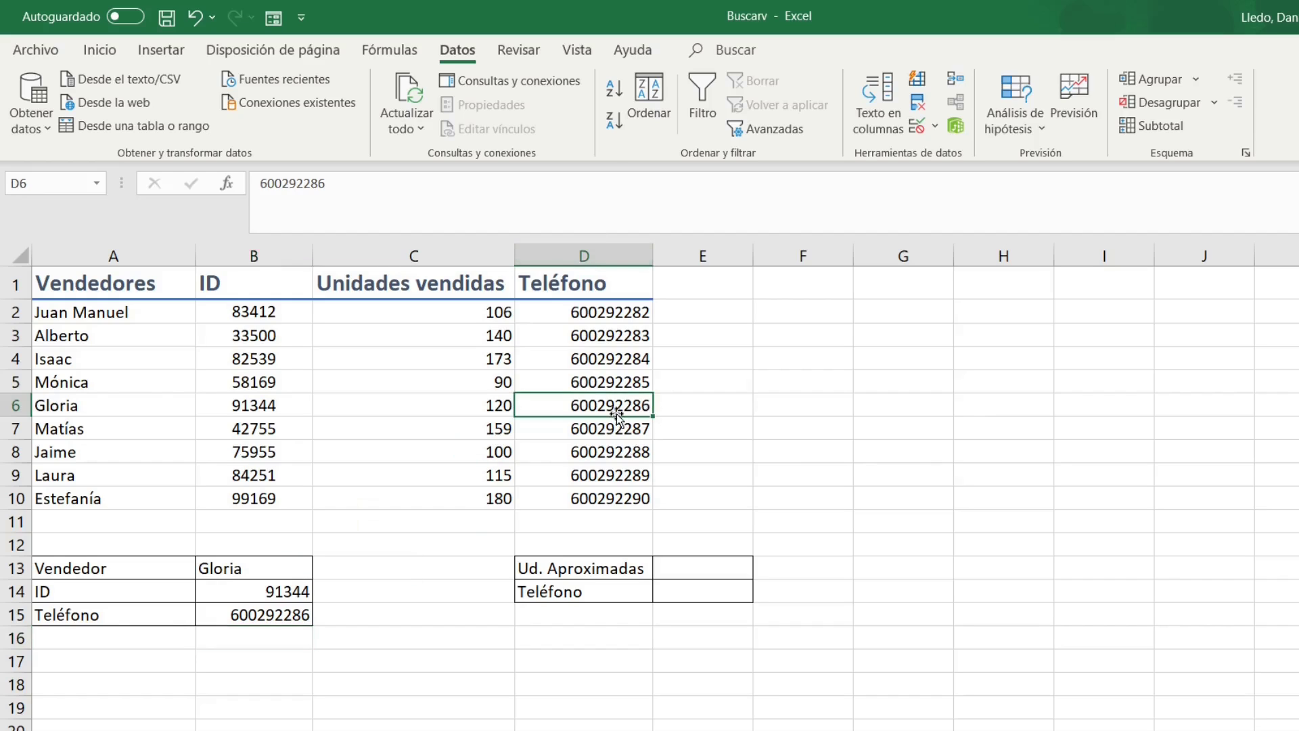
left_click(268, 569)
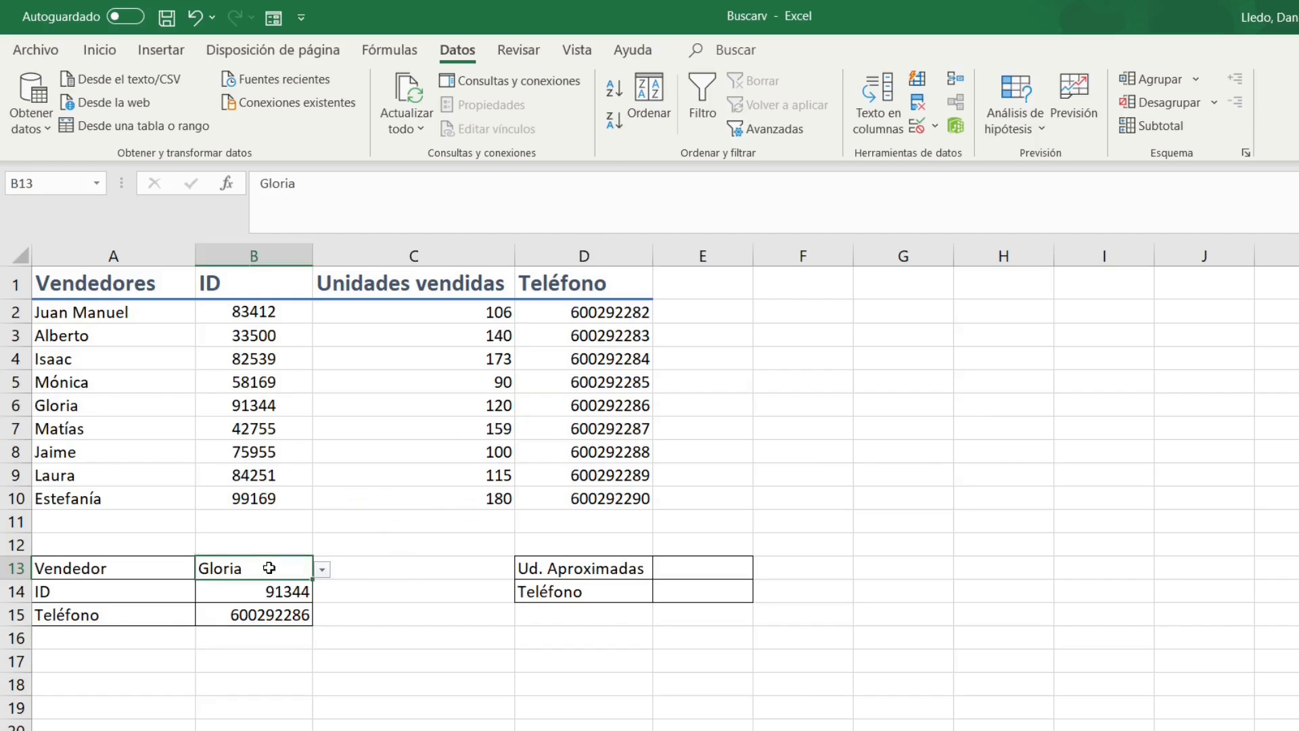
left_click(322, 570)
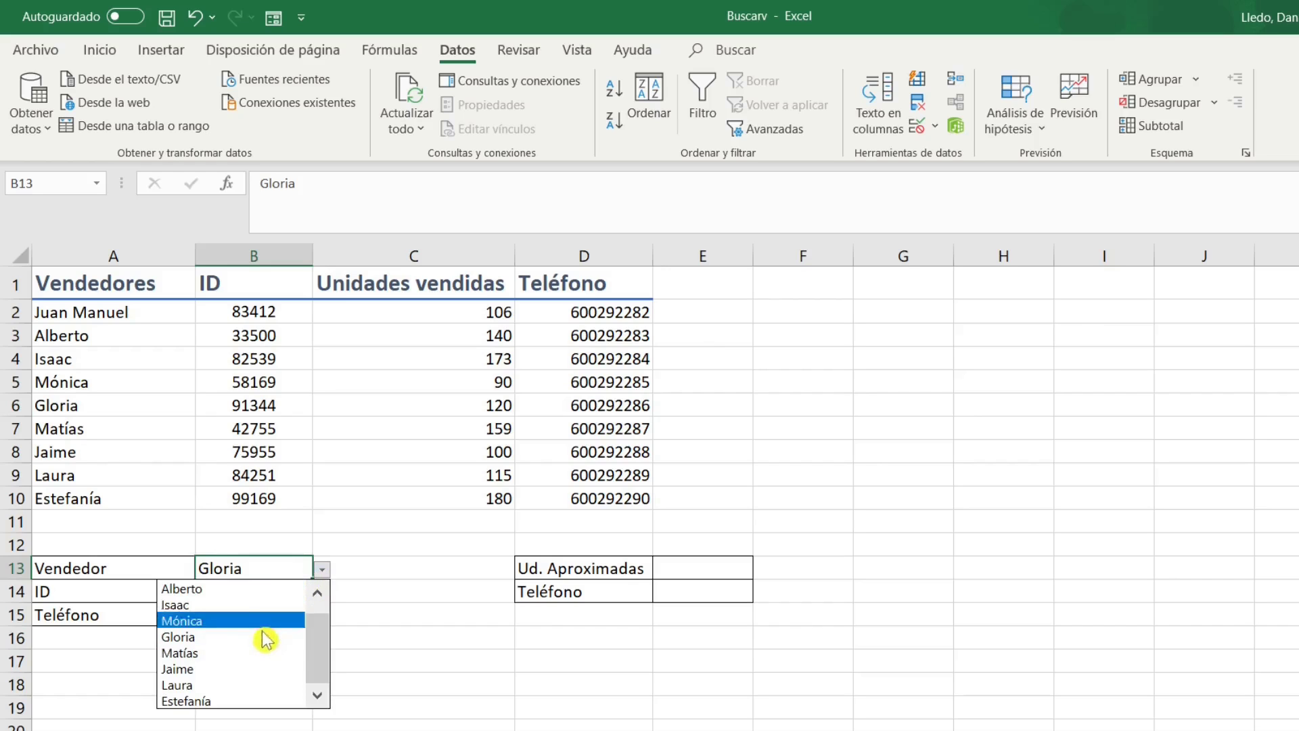
left_click(252, 660)
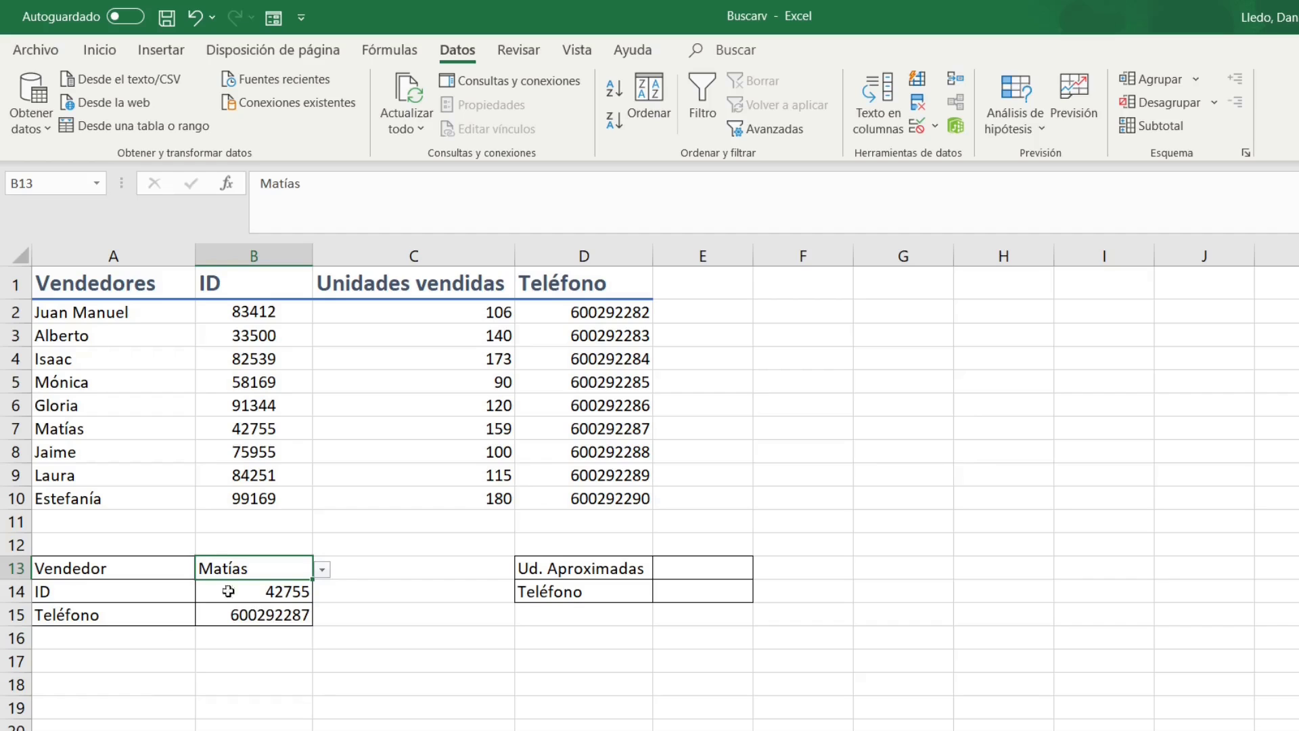
left_click_drag(241, 430, 561, 433)
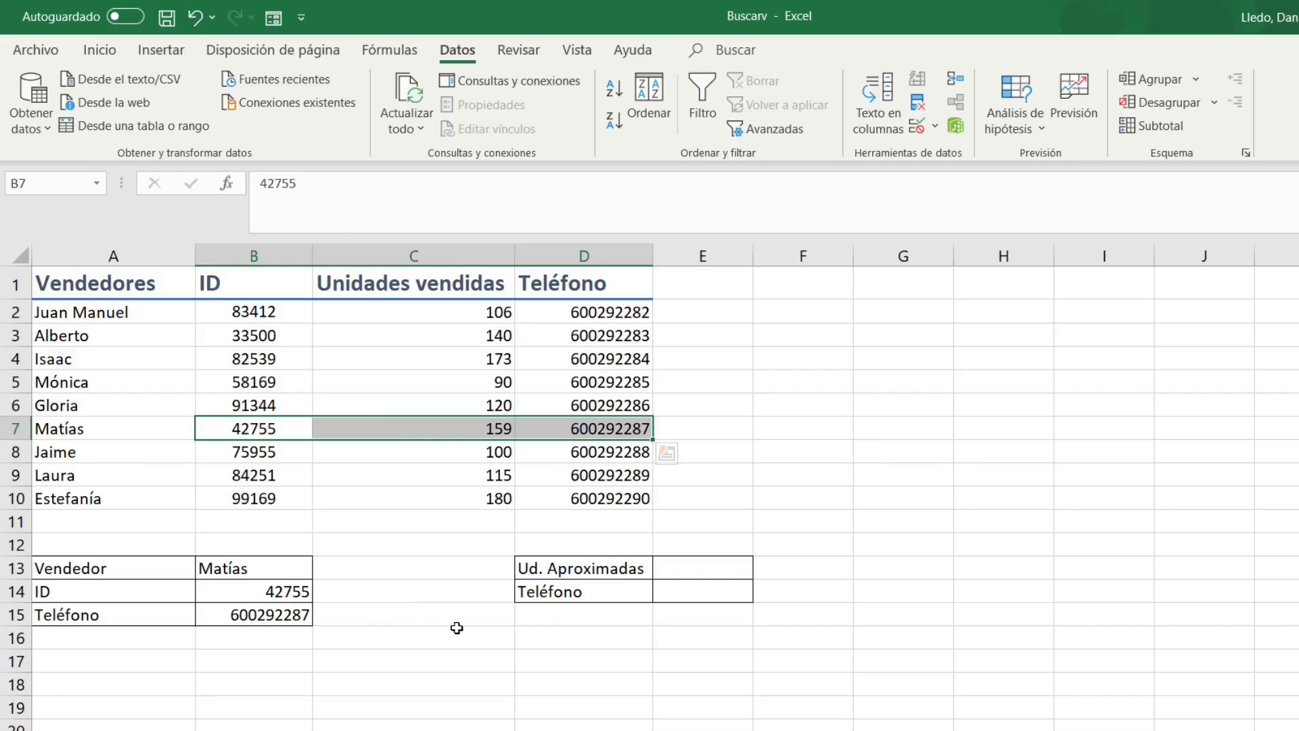
left_click(689, 623)
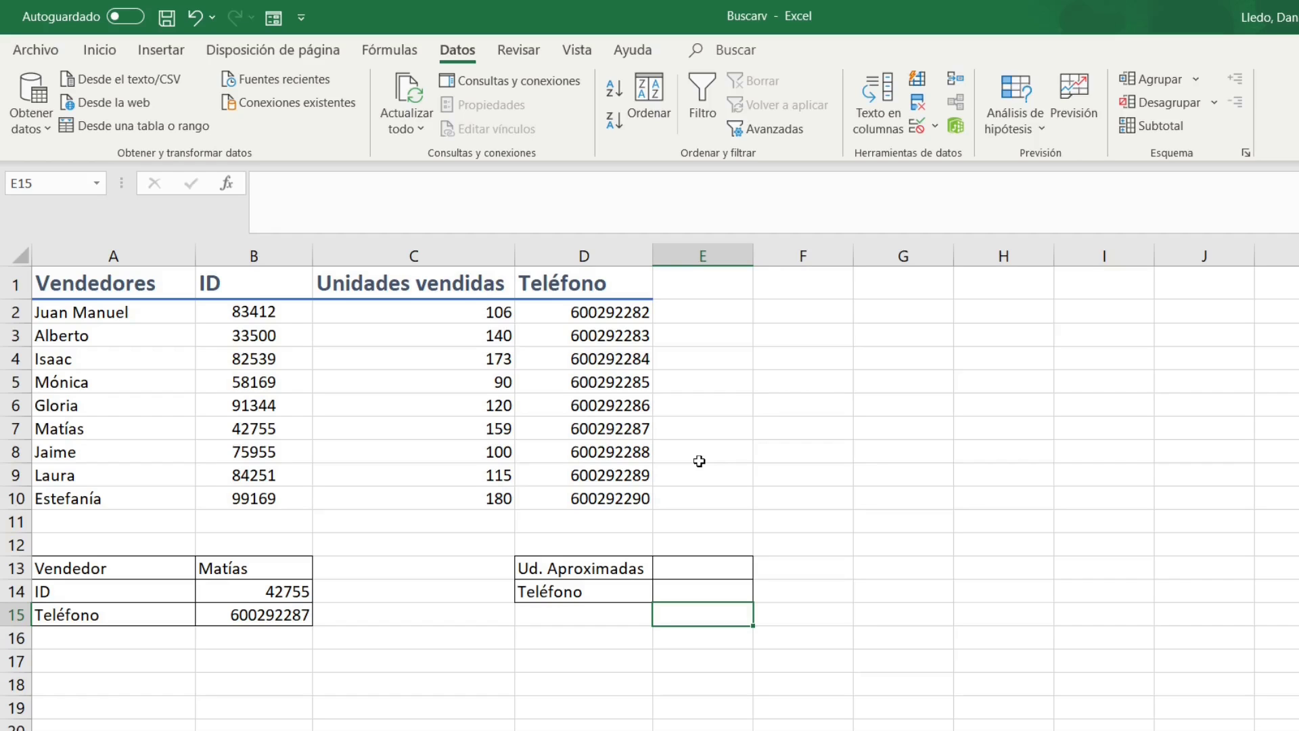
left_click(715, 570)
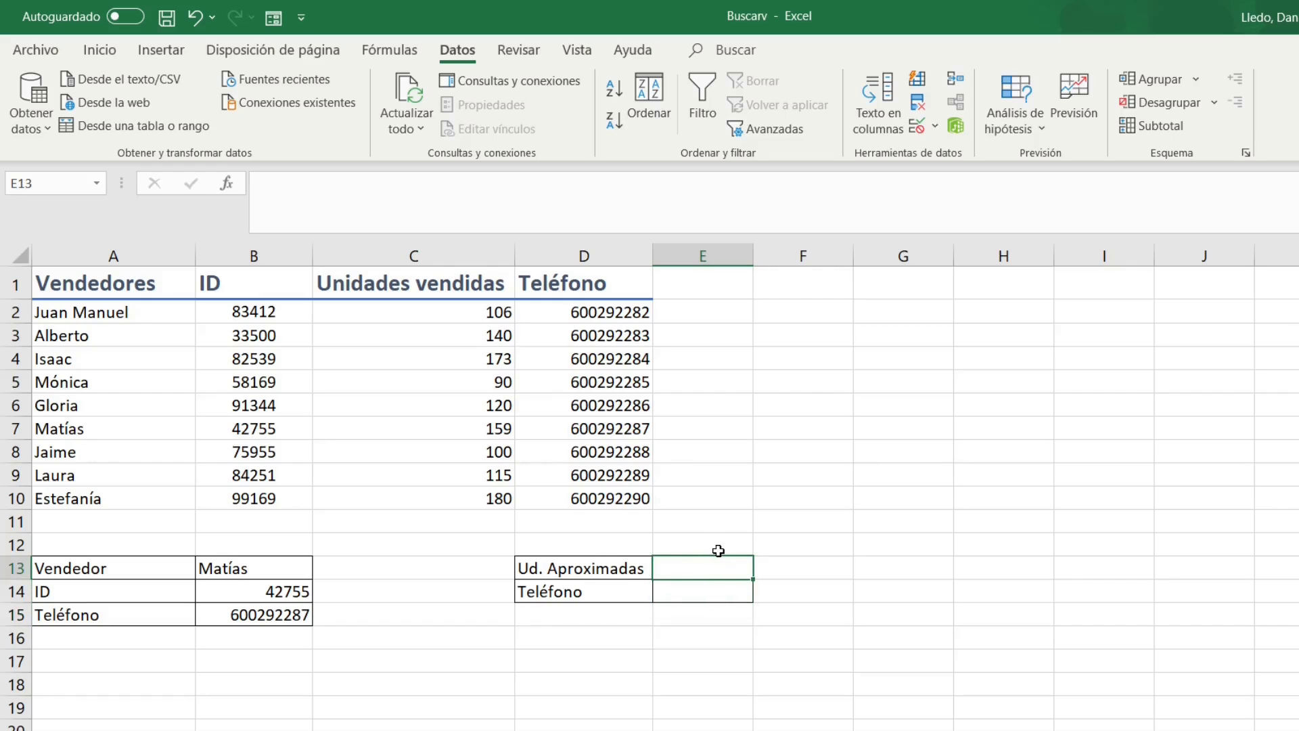
Enter 188 as the approximate units in E13.
type("1")
type("88")
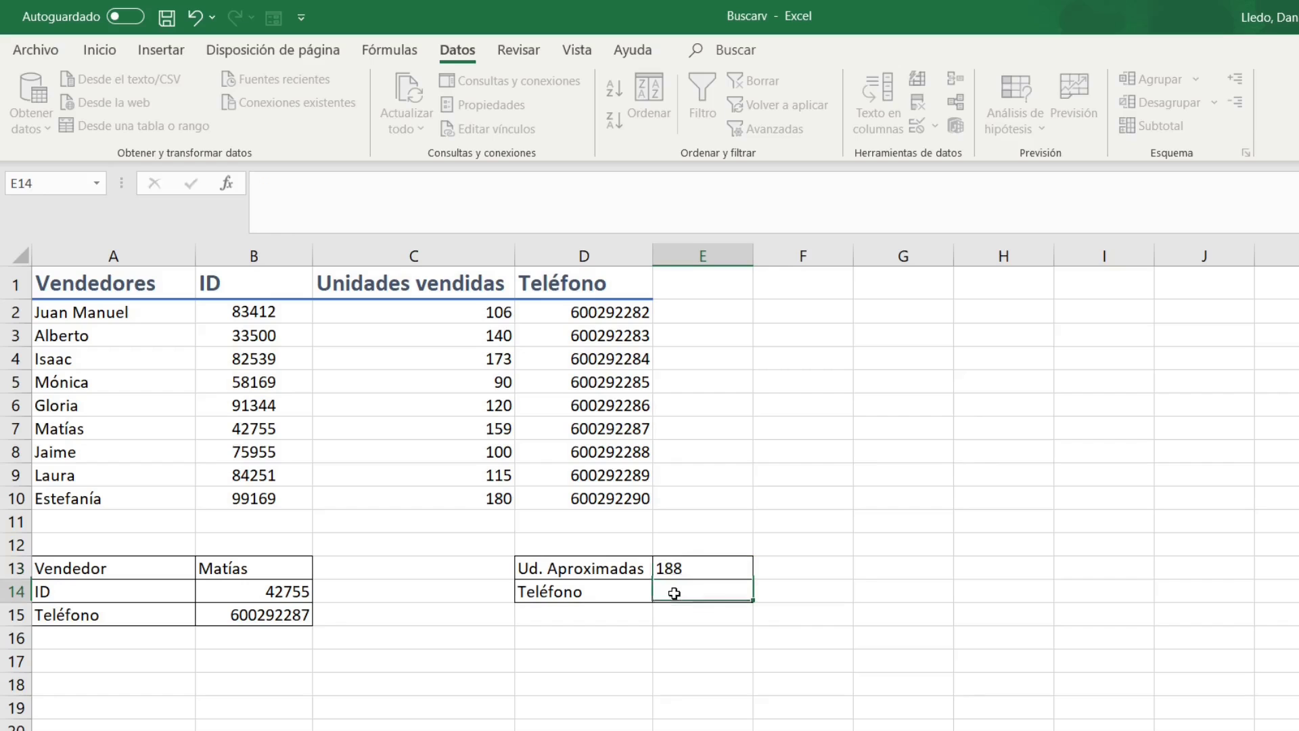
key("Return")
type("=")
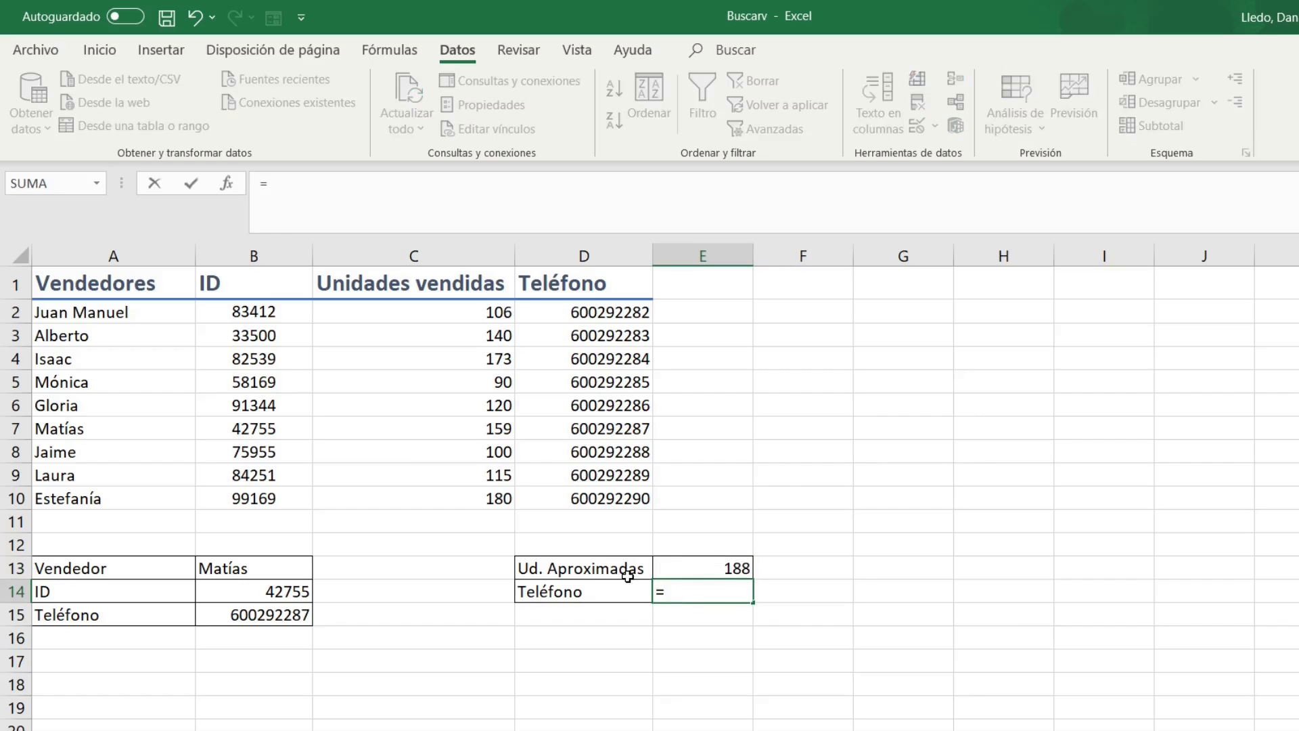
type("buscarv(")
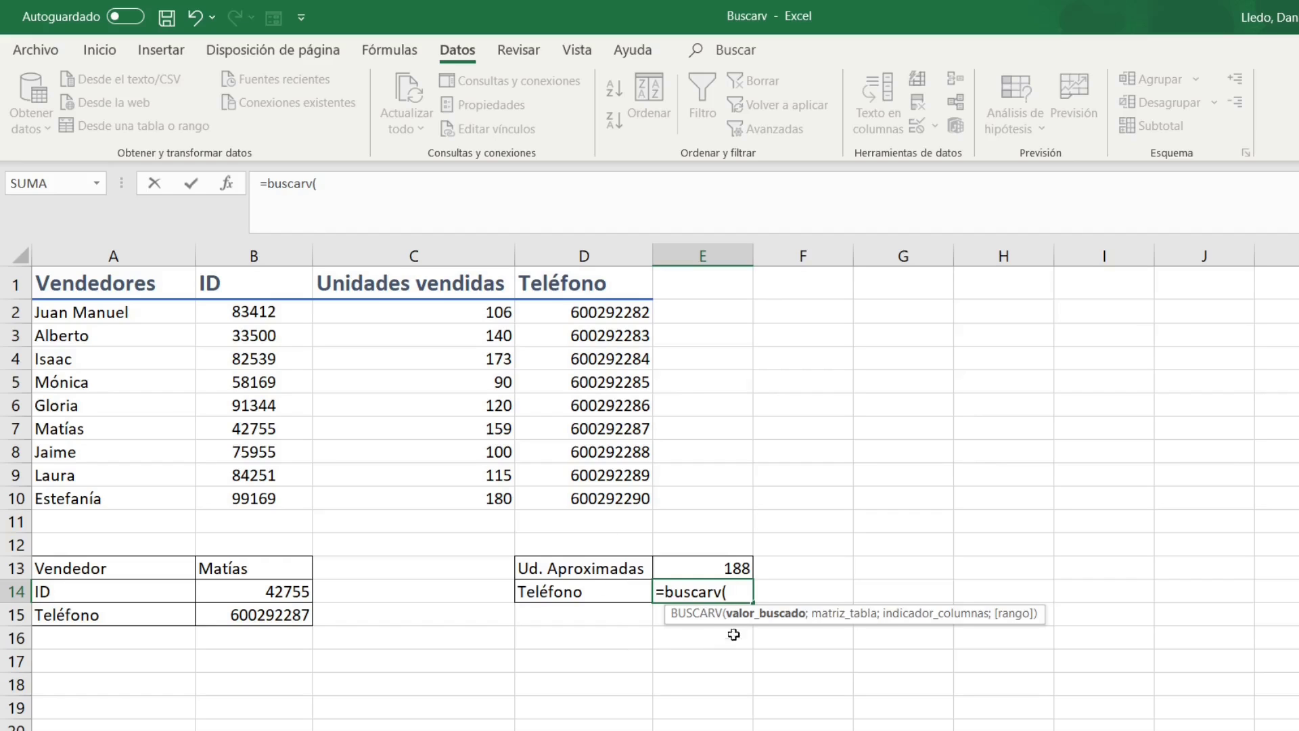
Complete E14 as =BUSCARV(E13;C1:D10;2;VERDADERO), returning the 180-units row's phone.
left_click(725, 564)
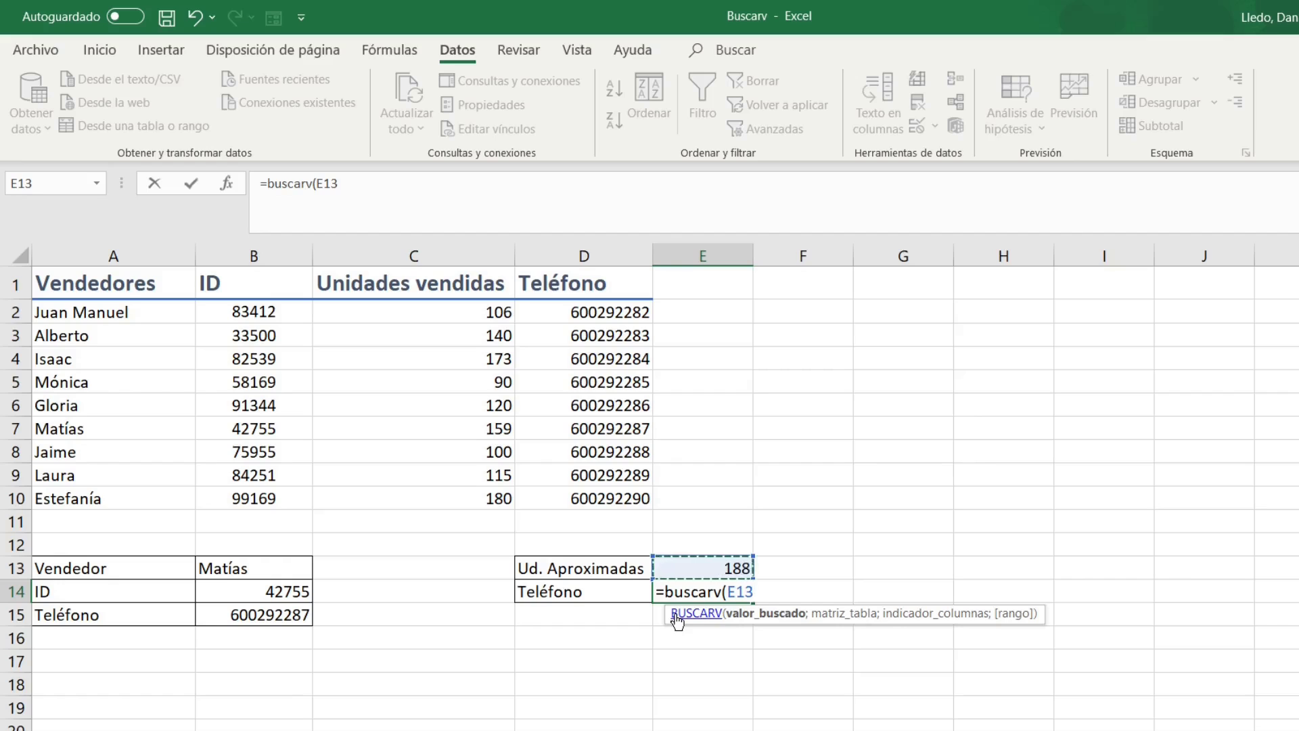
type(";")
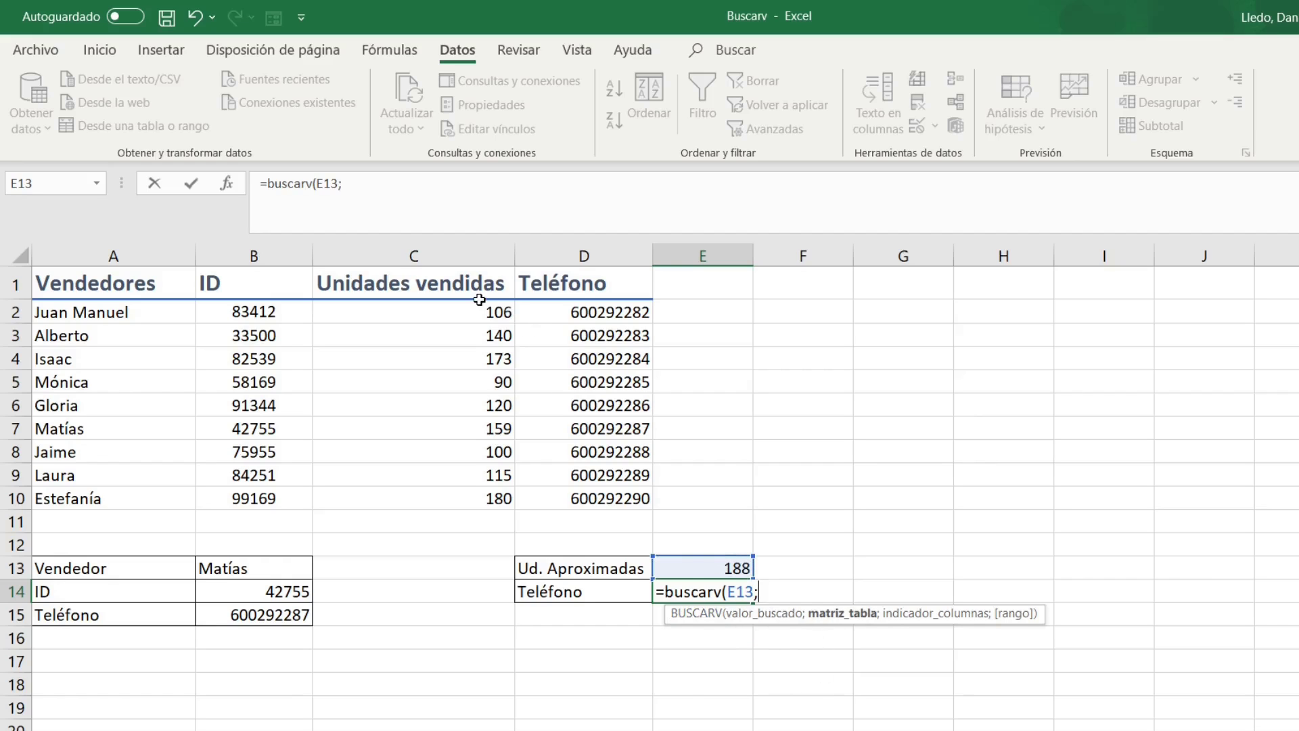
left_click_drag(467, 286, 611, 501)
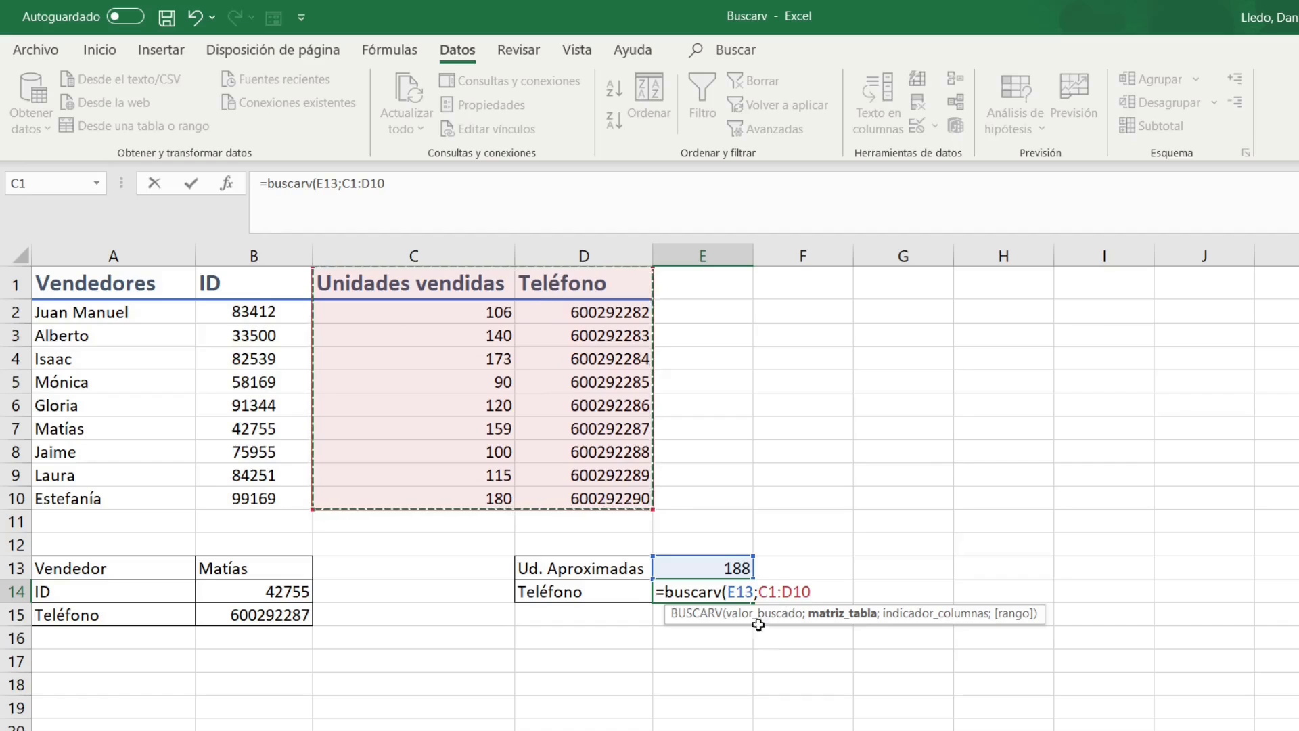
type(";2")
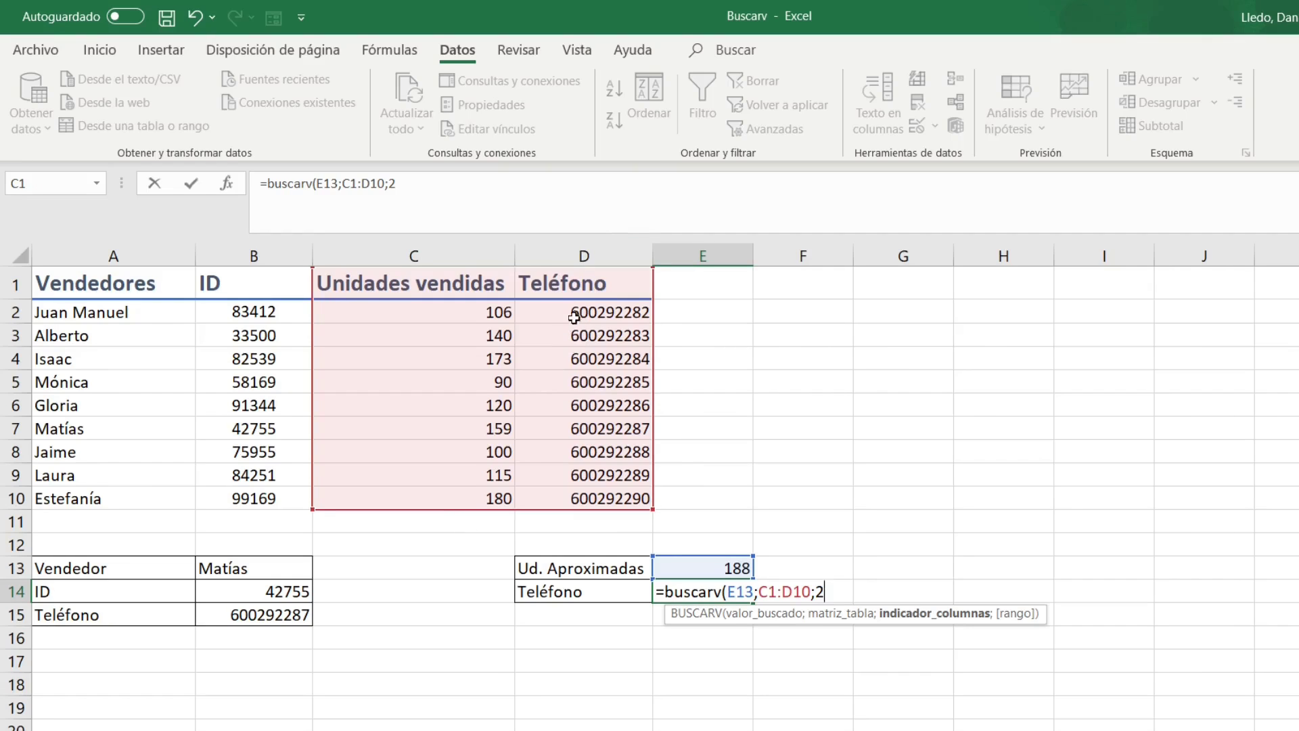
type(";")
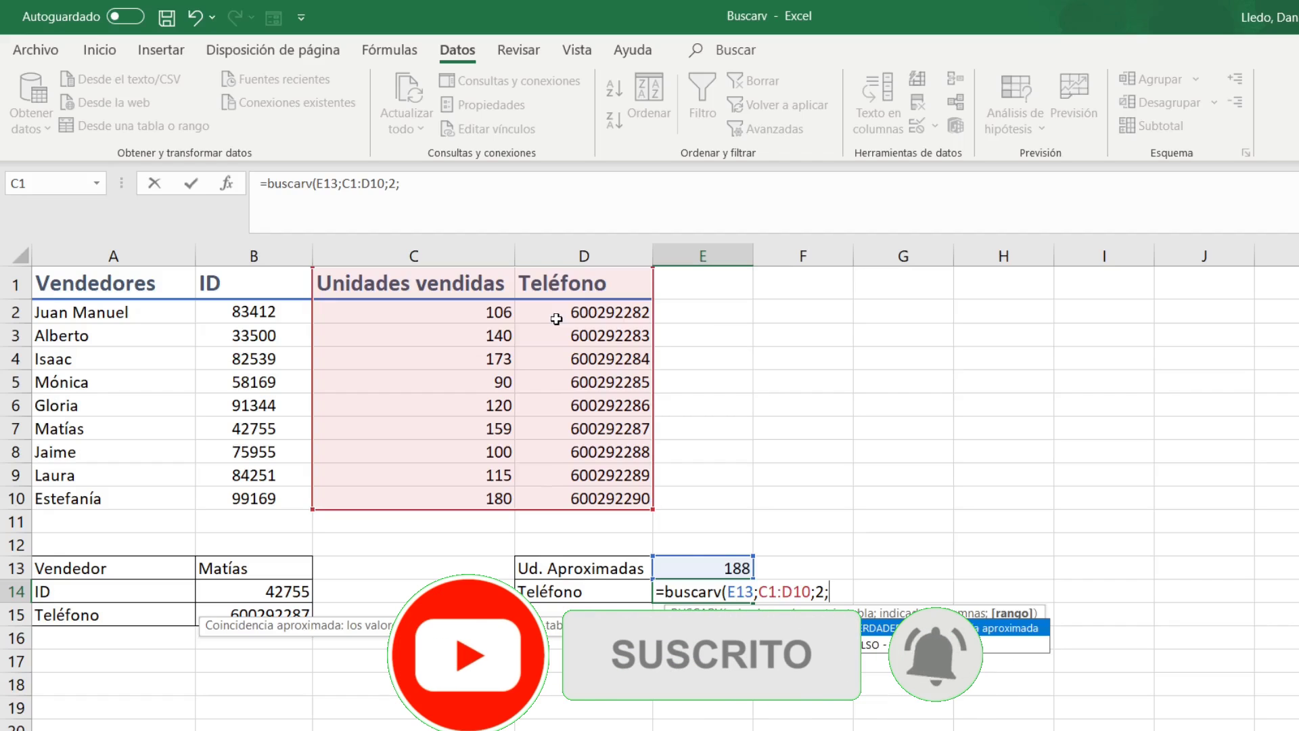
type("verdade")
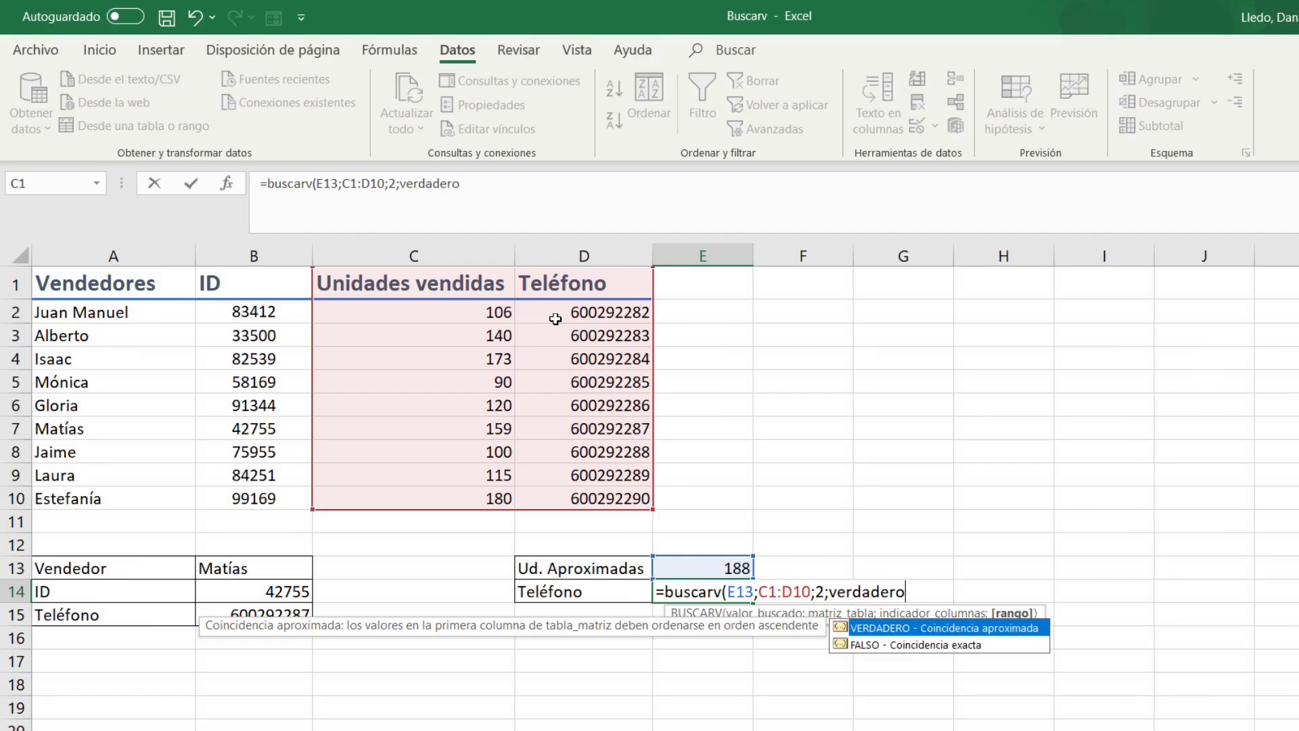
type("ro)")
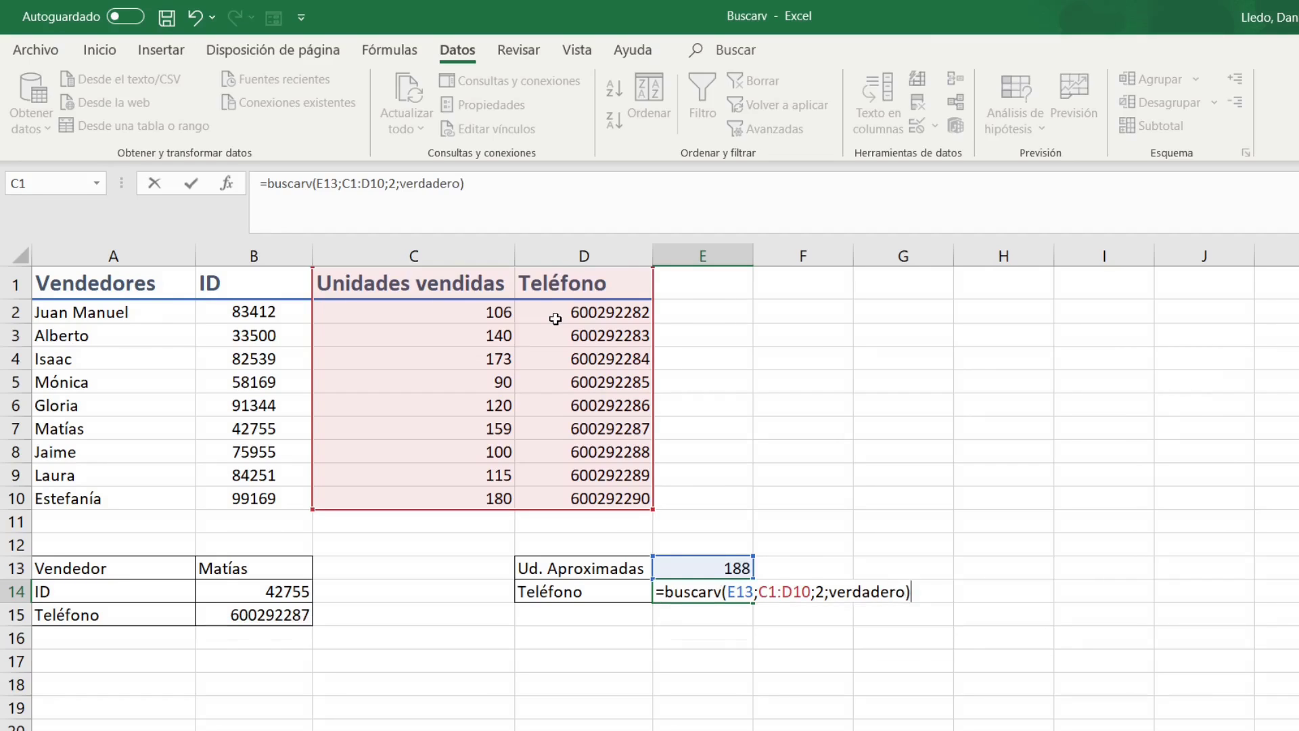
key("Return")
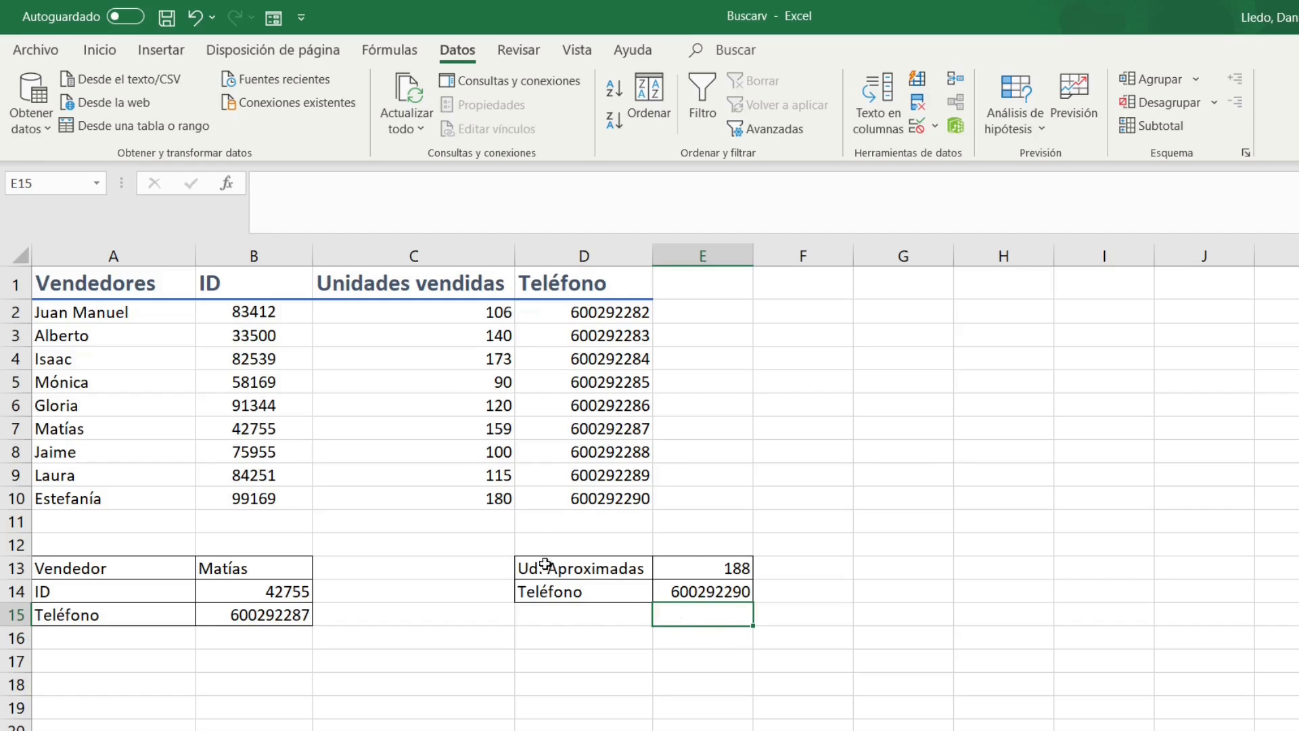
left_click(716, 573)
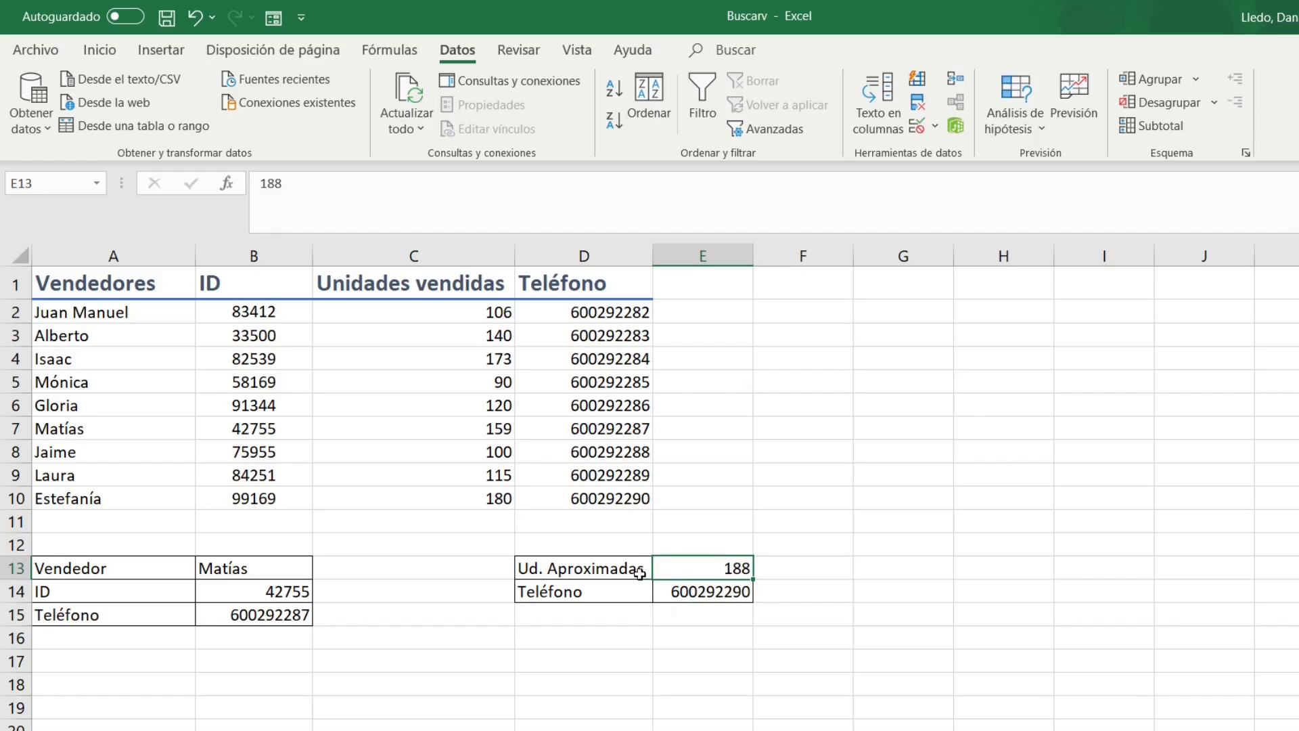
left_click(497, 500)
mouse_move(604, 501)
left_mouse_down()
mouse_move(522, 496)
mouse_move(594, 497)
left_mouse_up()
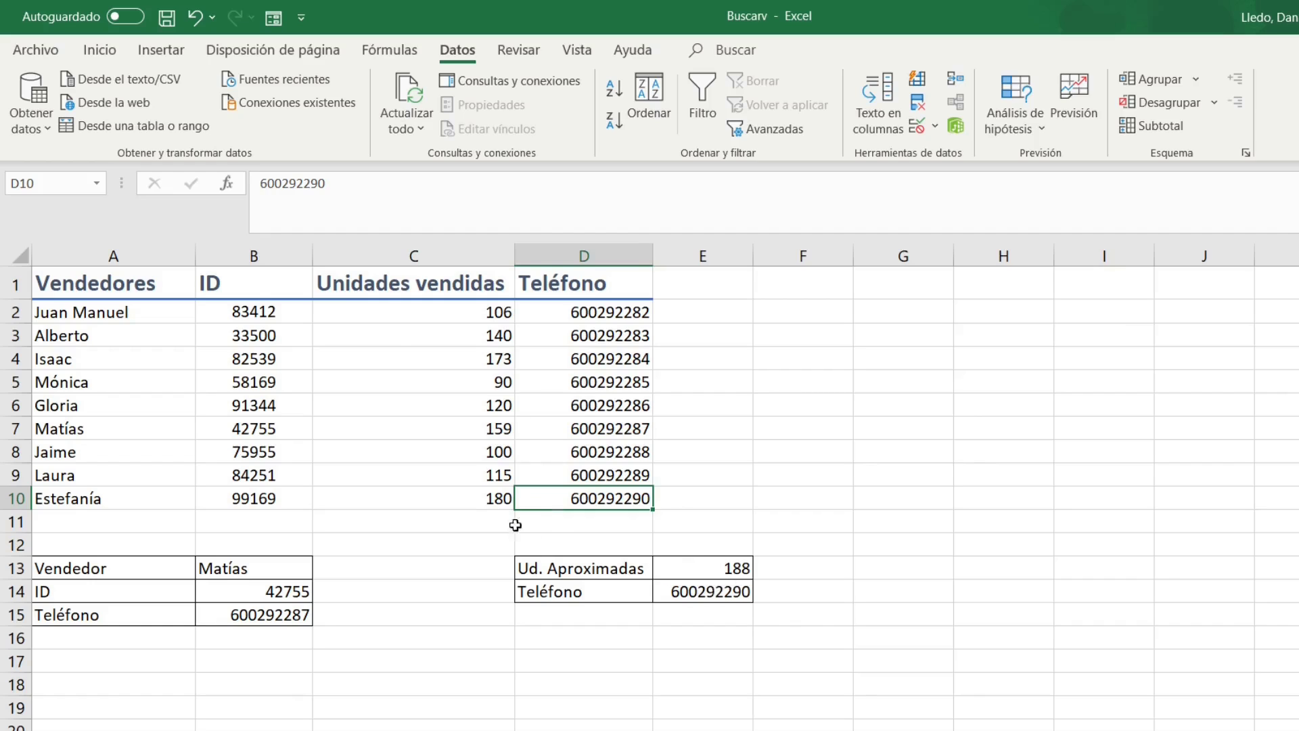
left_click(503, 498)
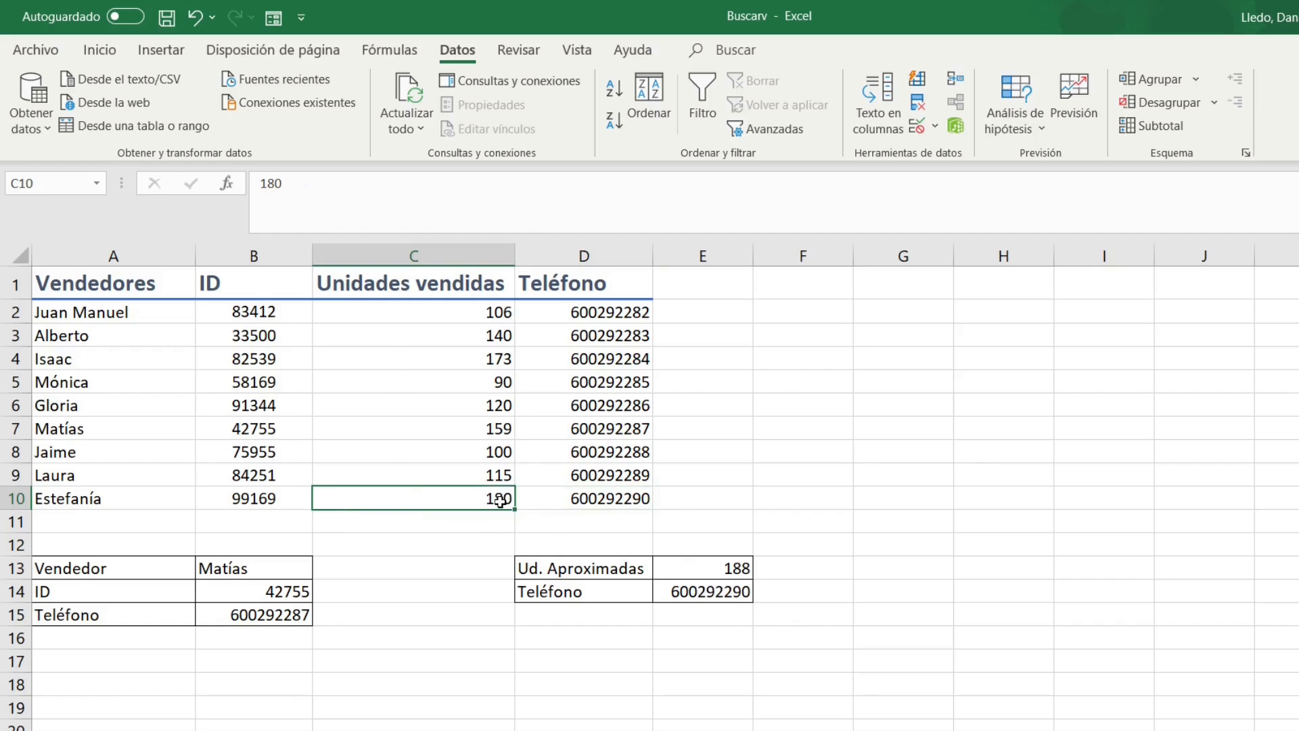
left_click_drag(500, 500, 586, 499)
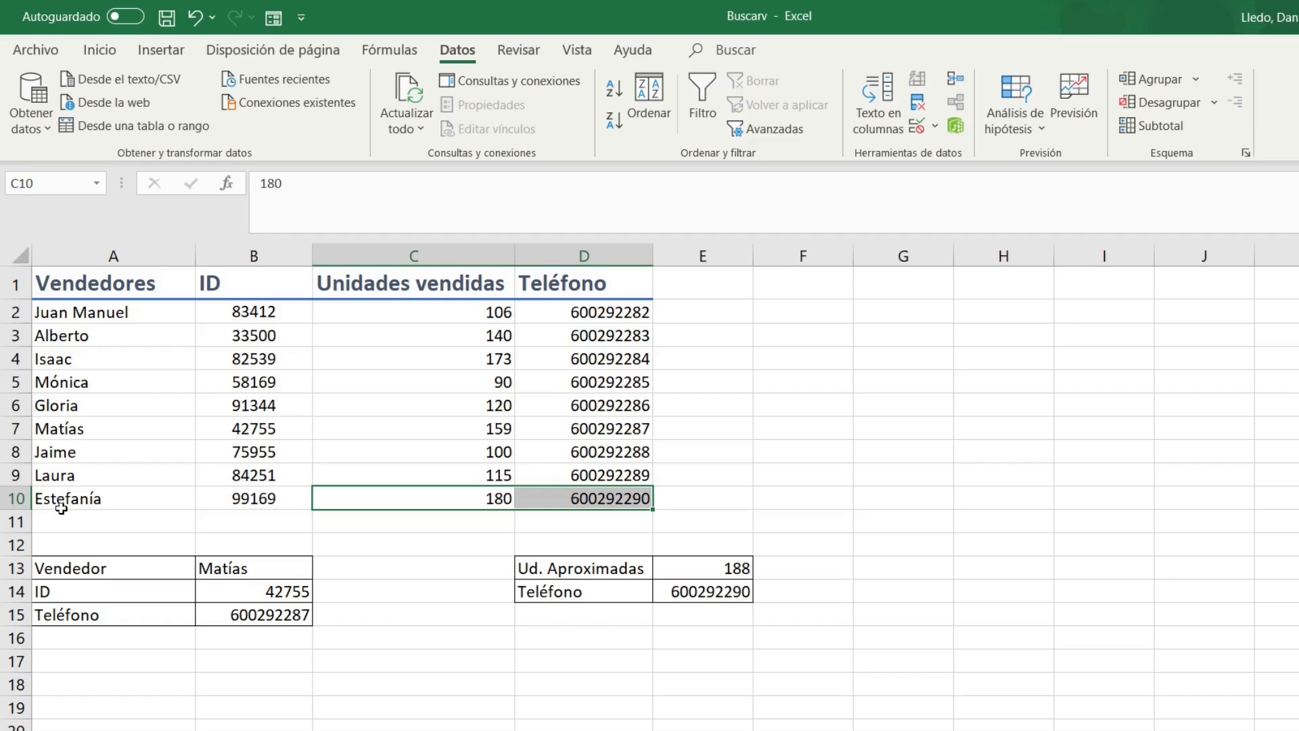
left_click(718, 591)
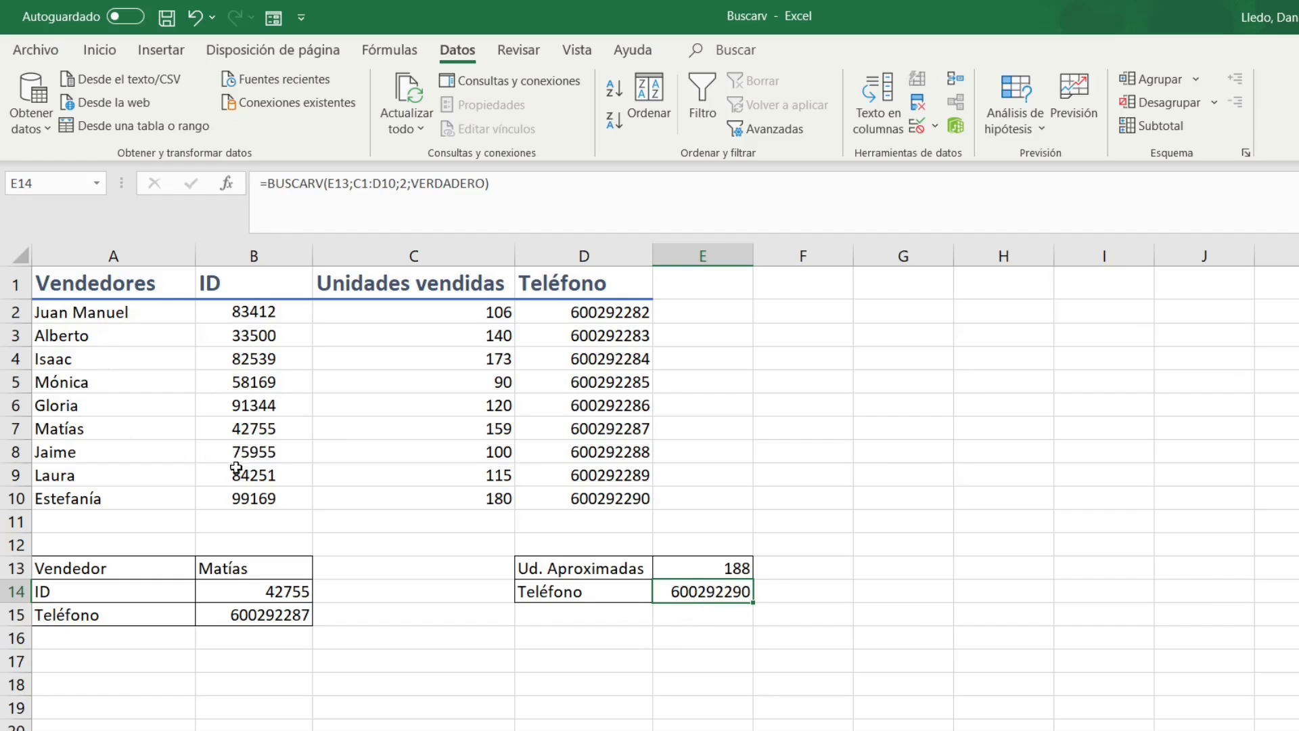
left_click(181, 439)
Copy the vendor name Matías from A7 into A11.
key("ctrl+c")
left_click(154, 524)
key("ctrl+v")
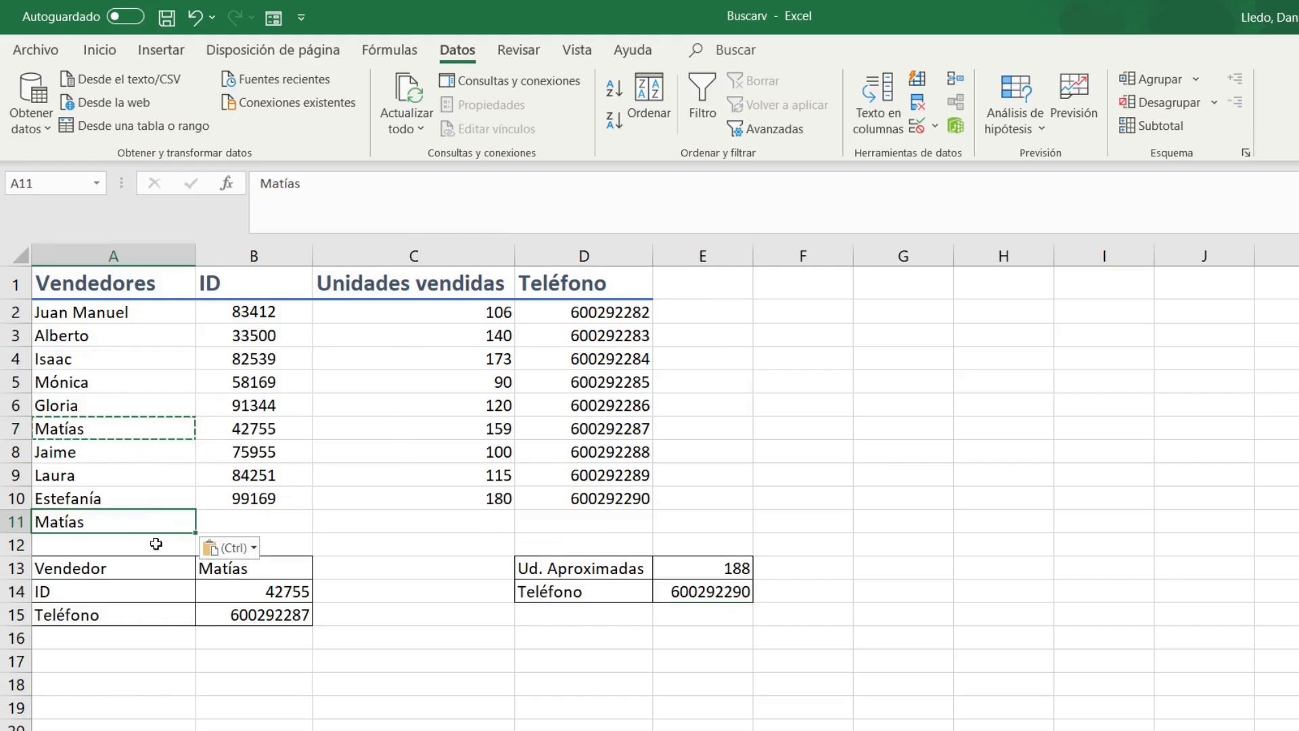
Fill row 11 with ID 123, 111 units sold and the vendor's phone number.
left_click(256, 517)
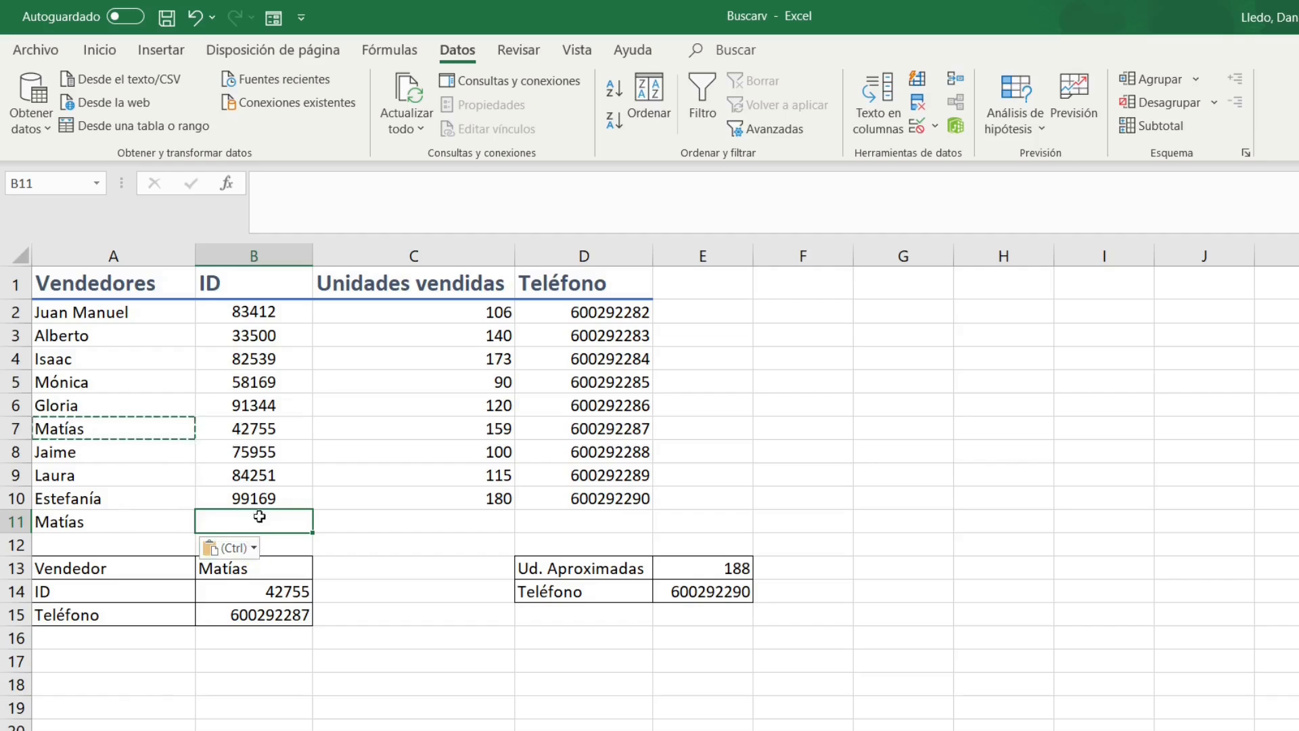
type("123")
left_click(439, 524)
left_click(220, 428)
left_click(426, 525)
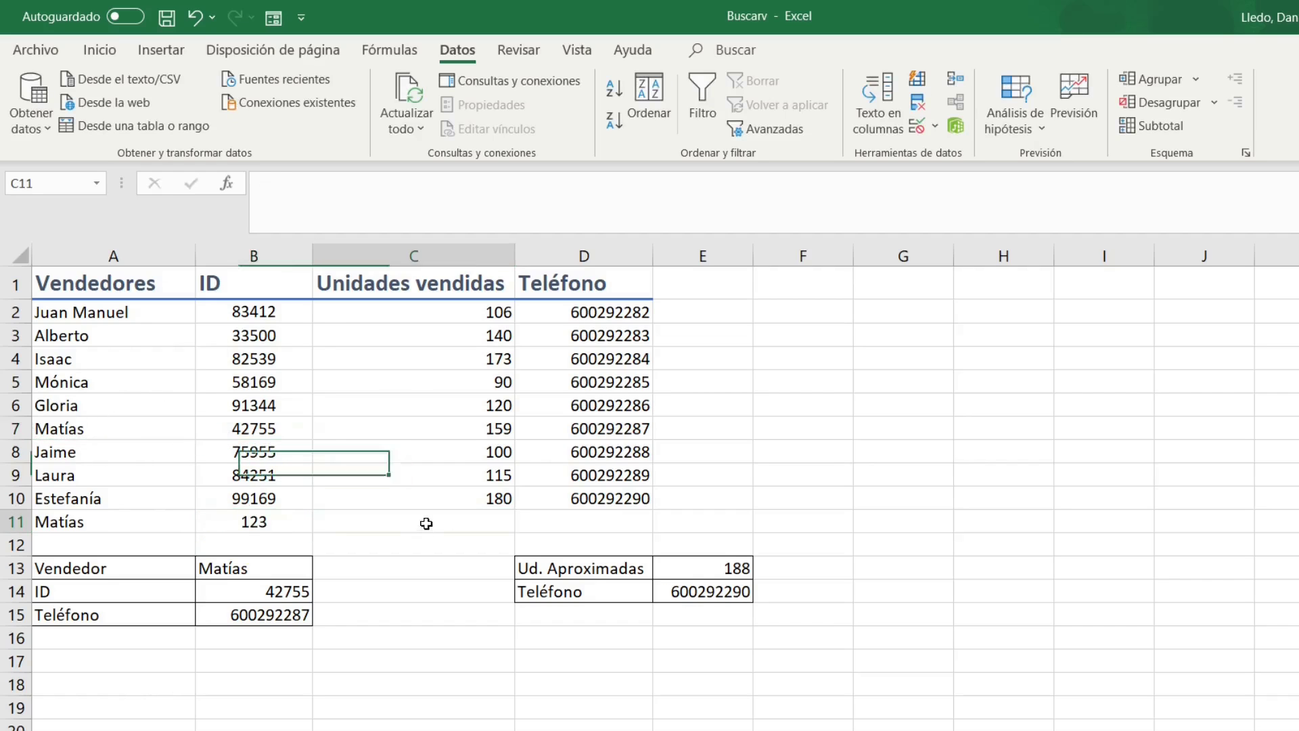
type("111")
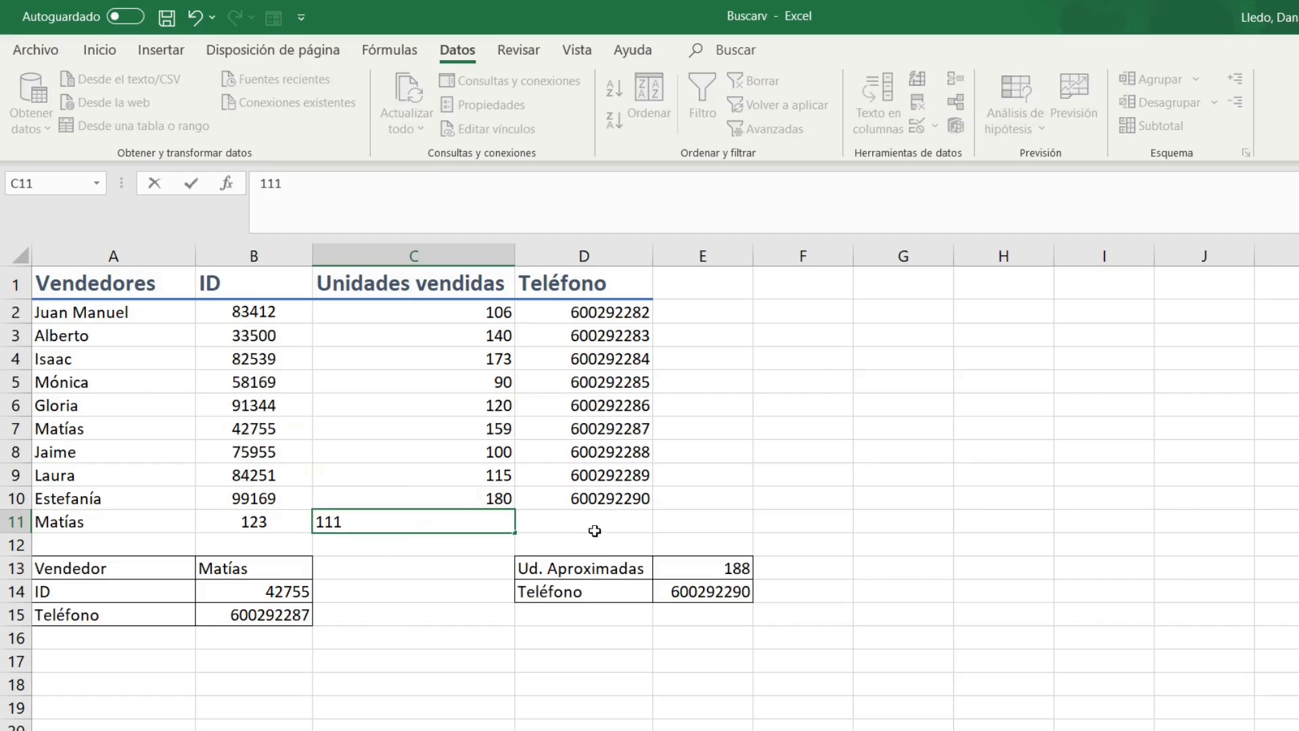
left_click(601, 522)
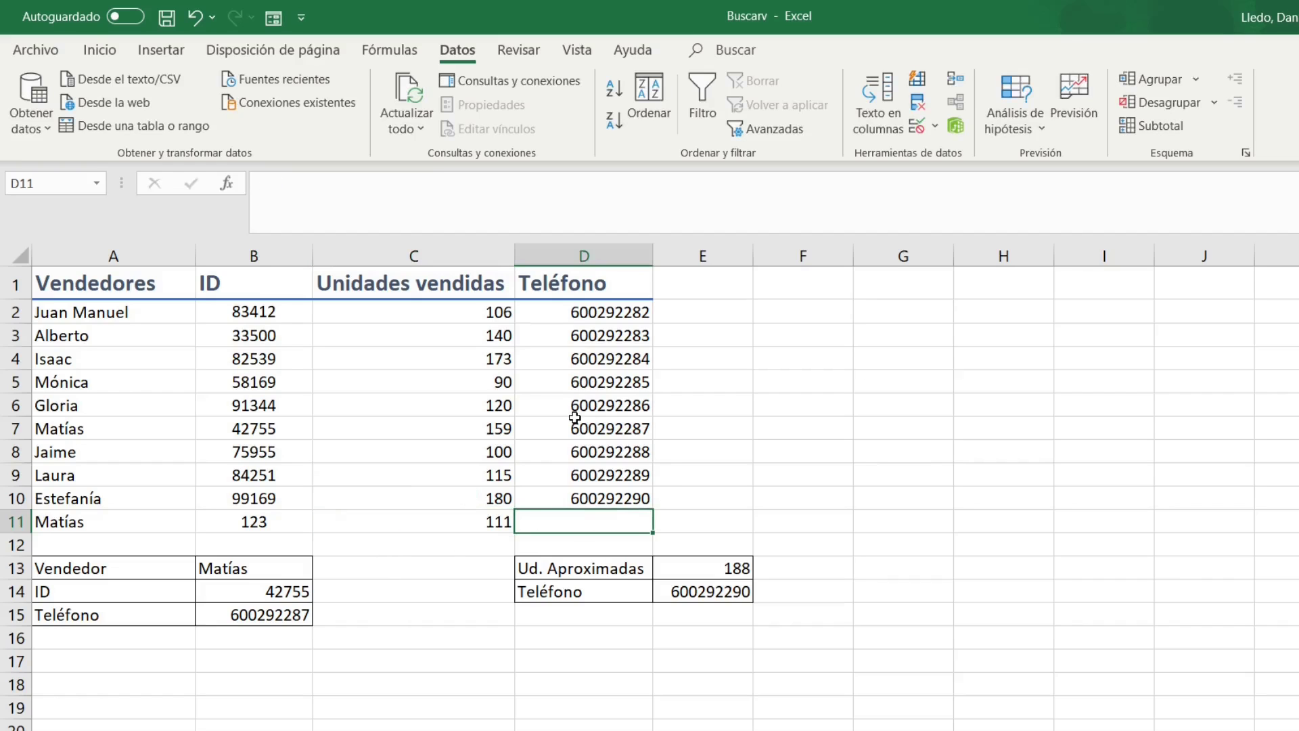
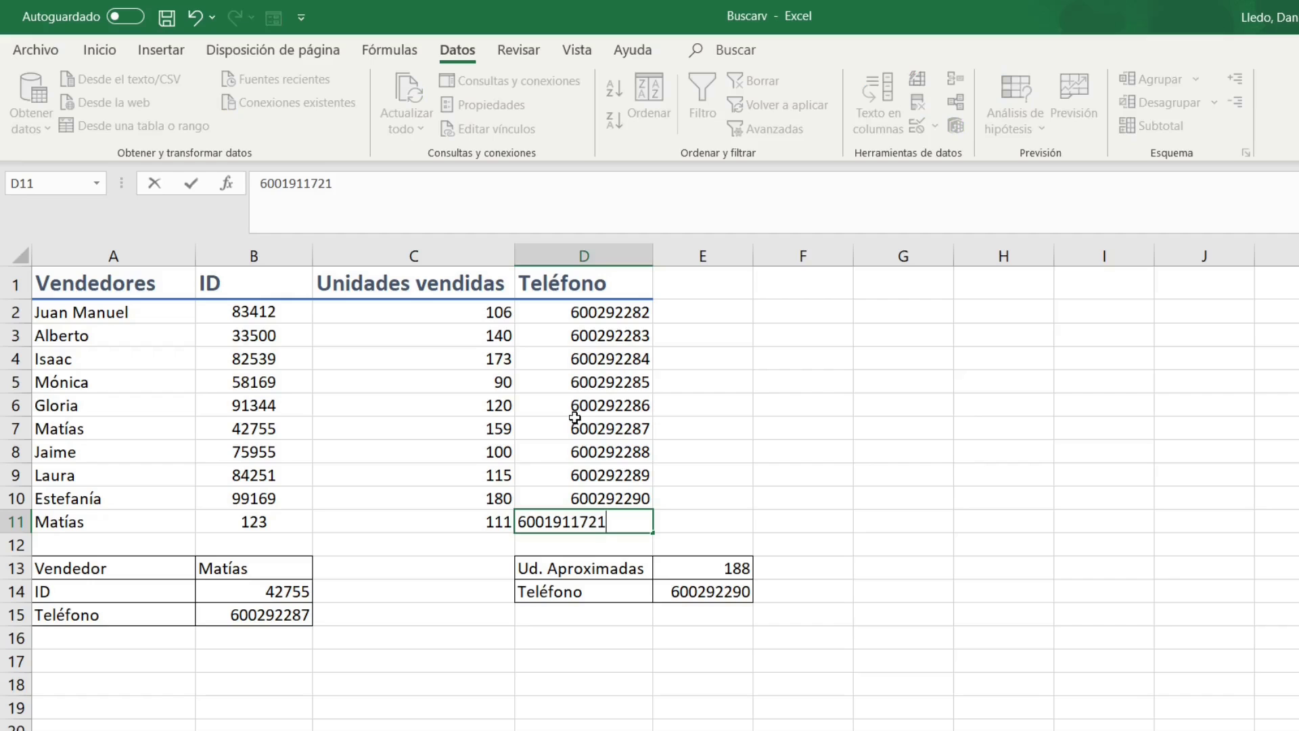
left_click(414, 582)
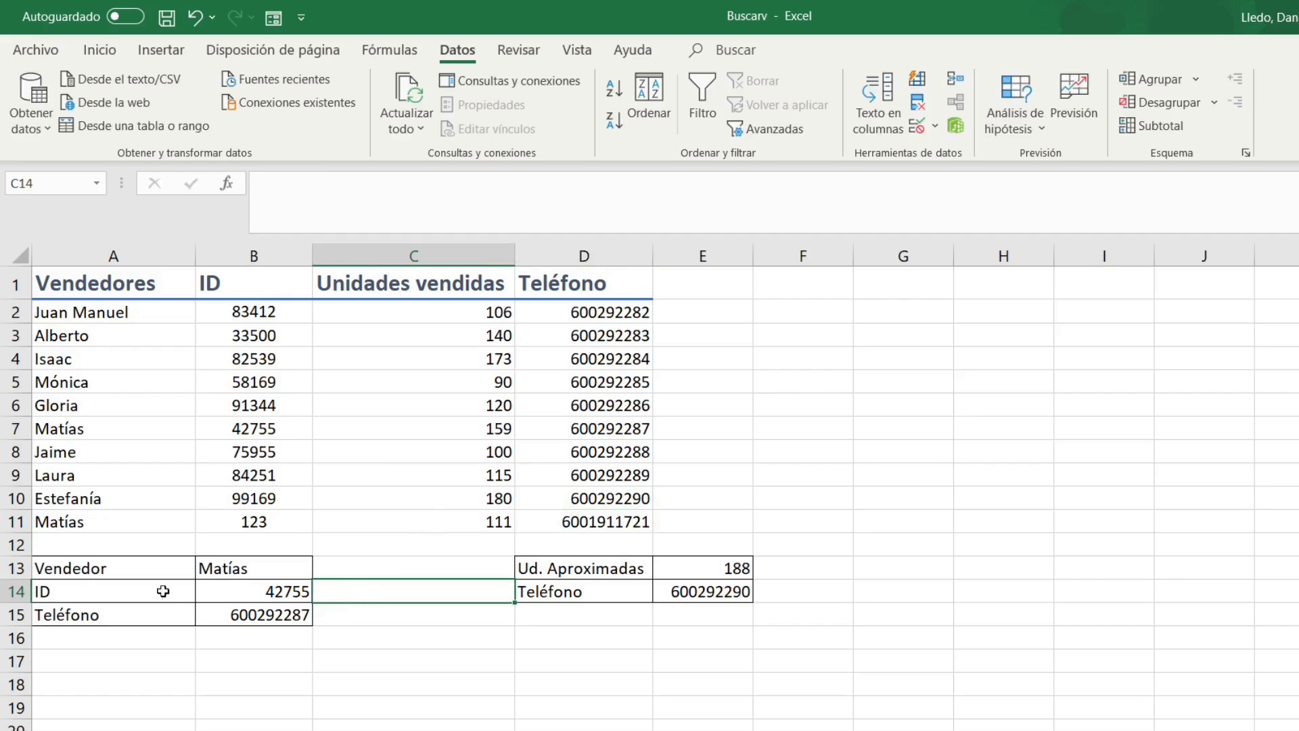
left_click(238, 572)
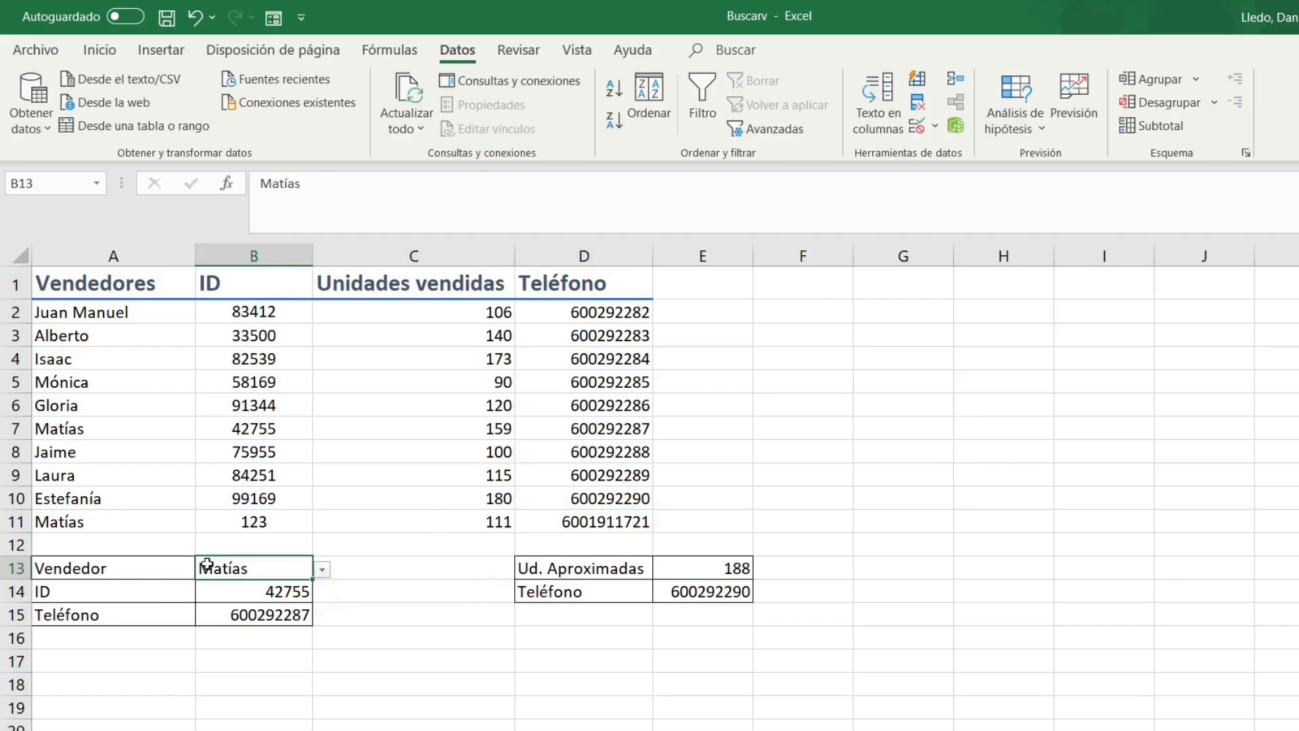
left_click(321, 571)
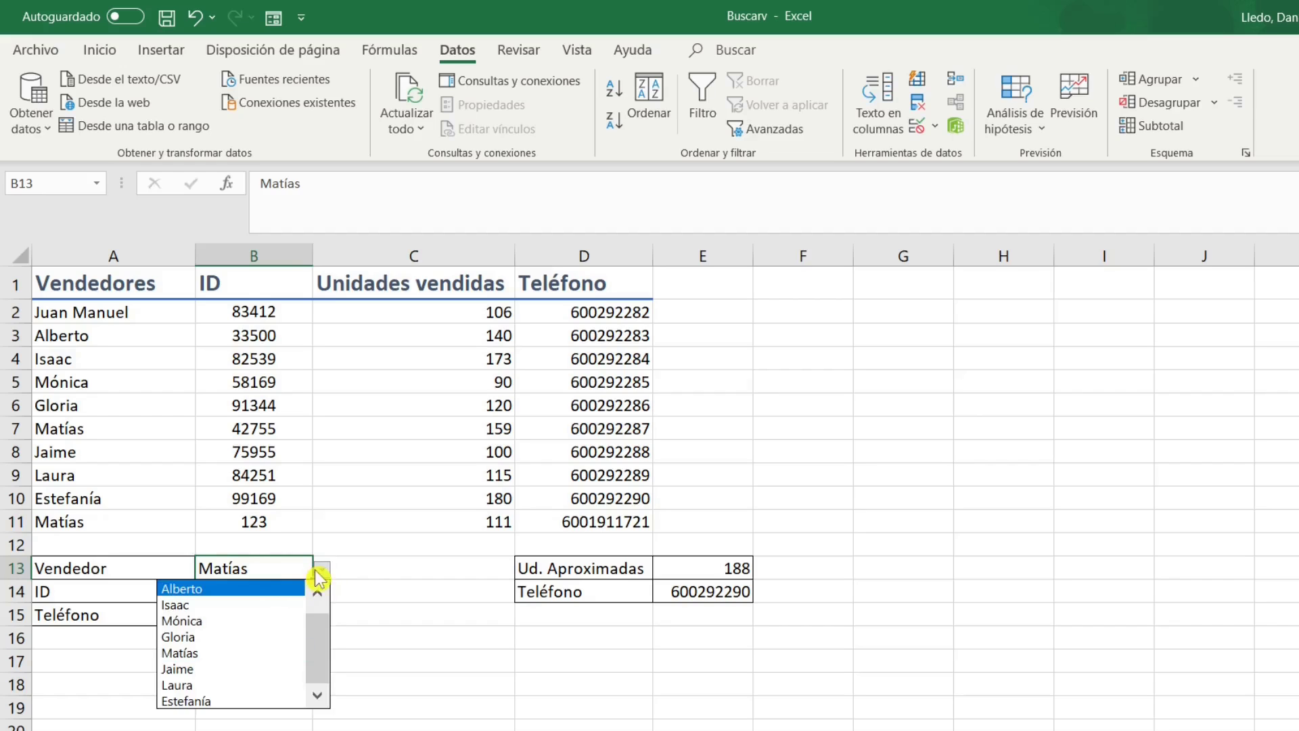
left_click(316, 572)
left_click_drag(108, 447, 170, 433)
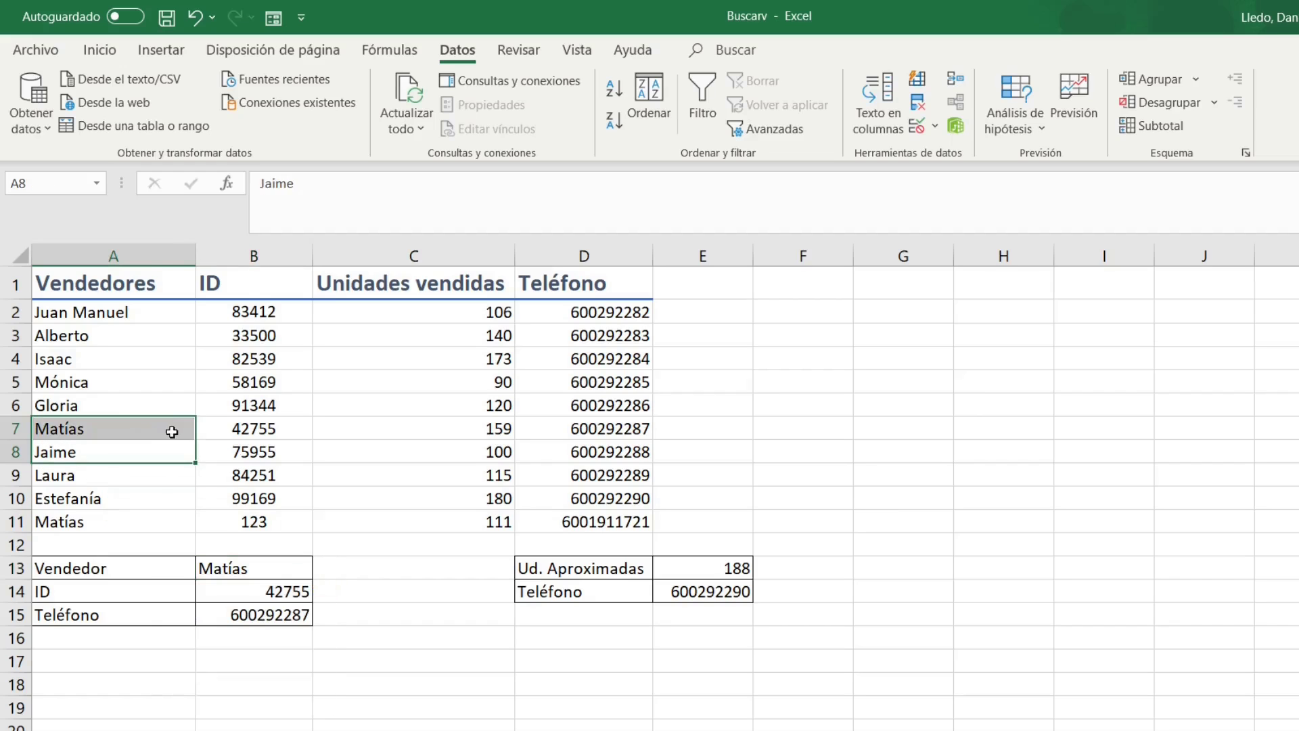
left_click(228, 431)
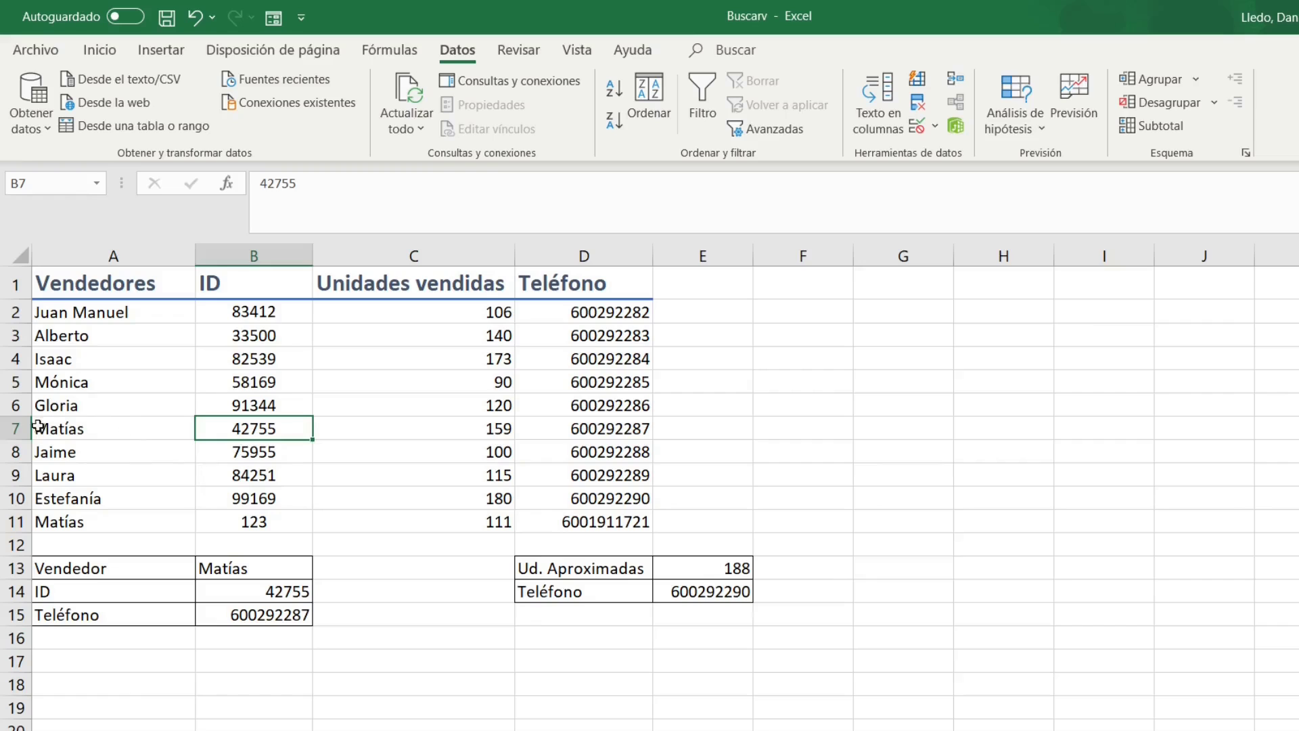
left_click(15, 431)
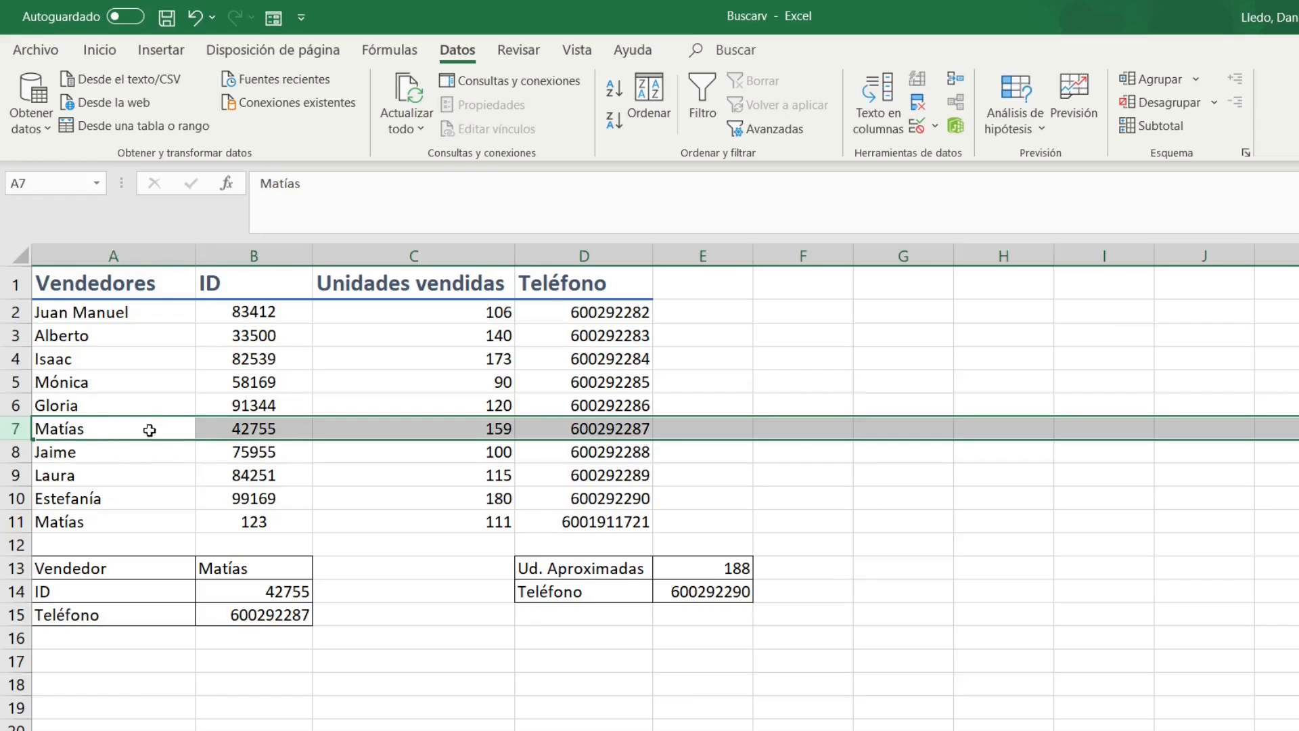
left_click(470, 613)
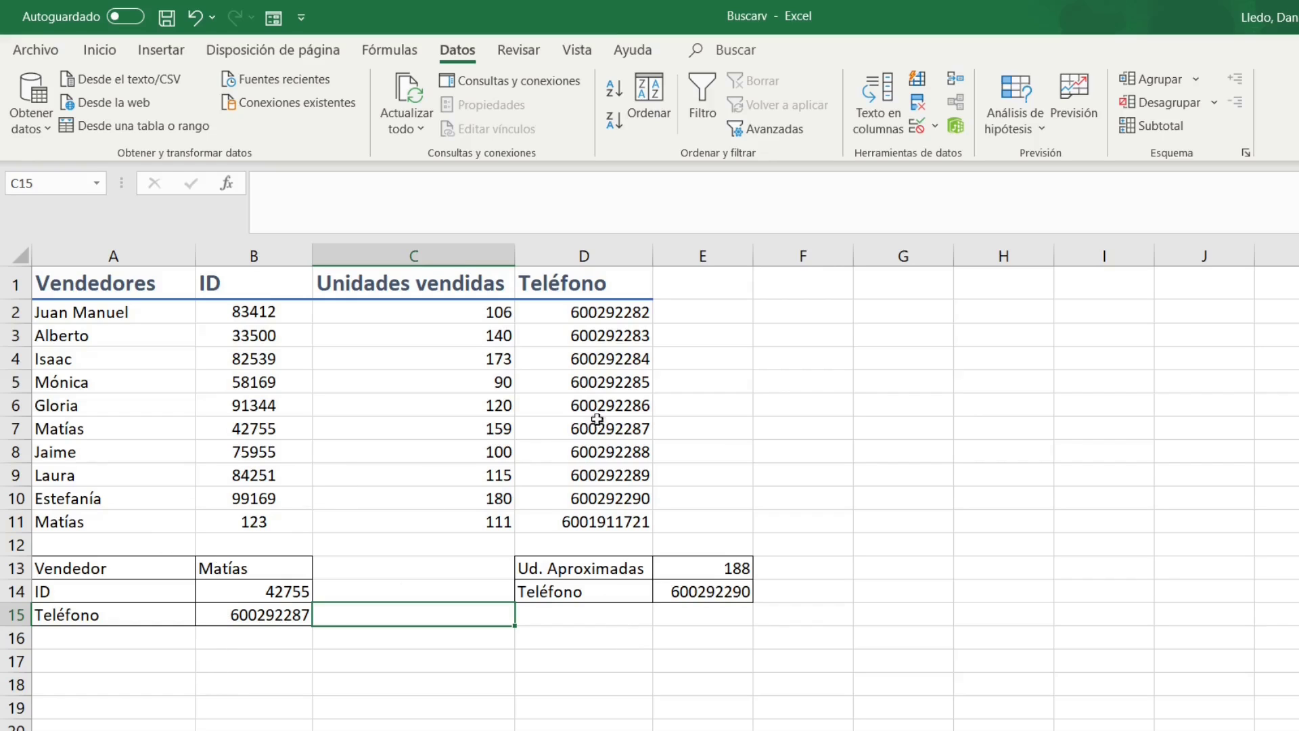
left_click(630, 311)
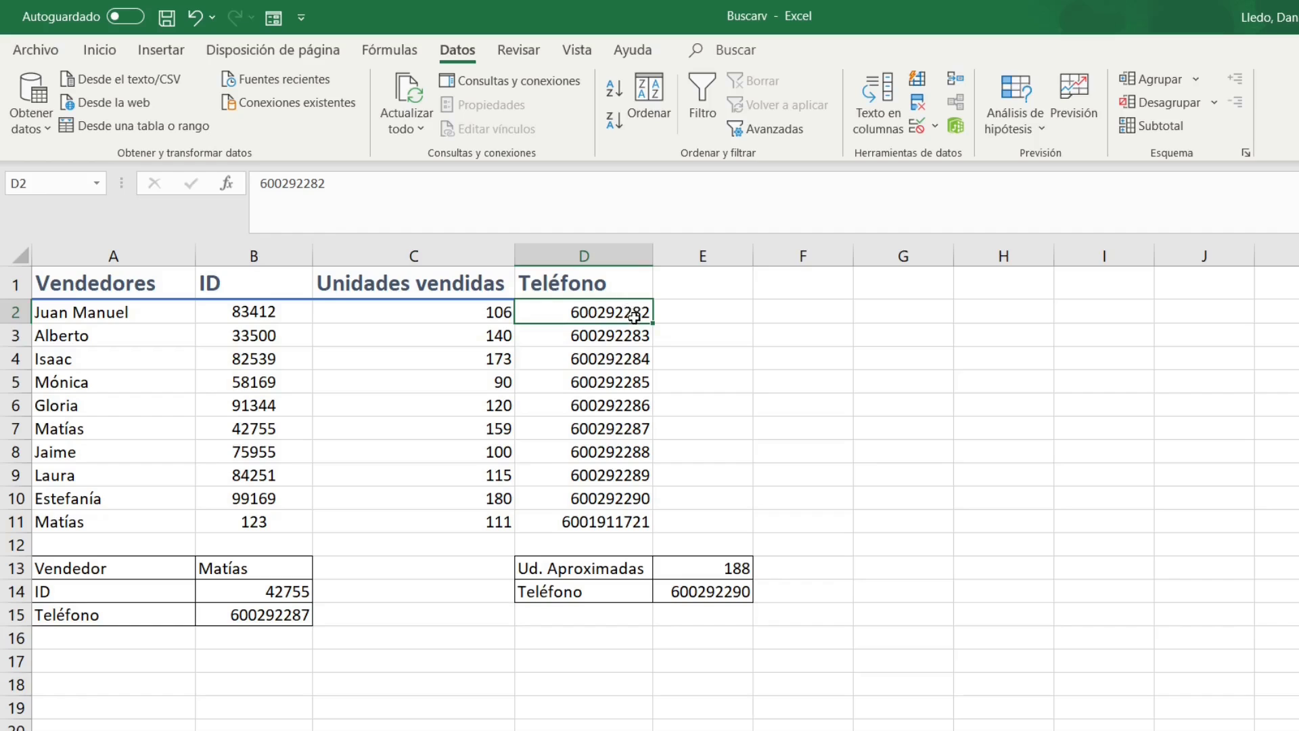